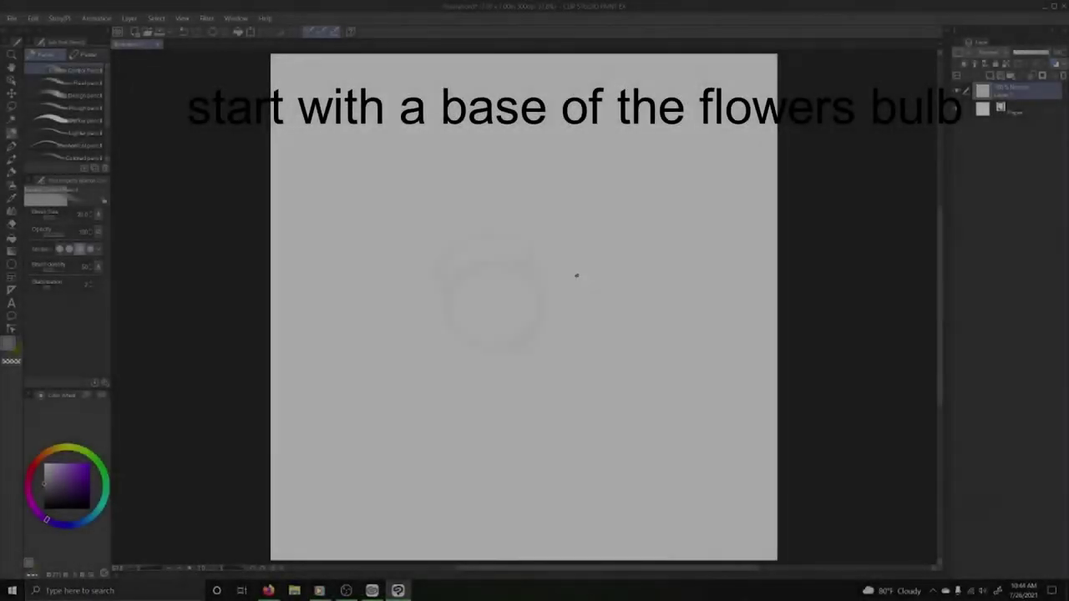
Sketch the rose's bulb loop and the first petal strokes around and beneath it.
drag(470, 251, 479, 249)
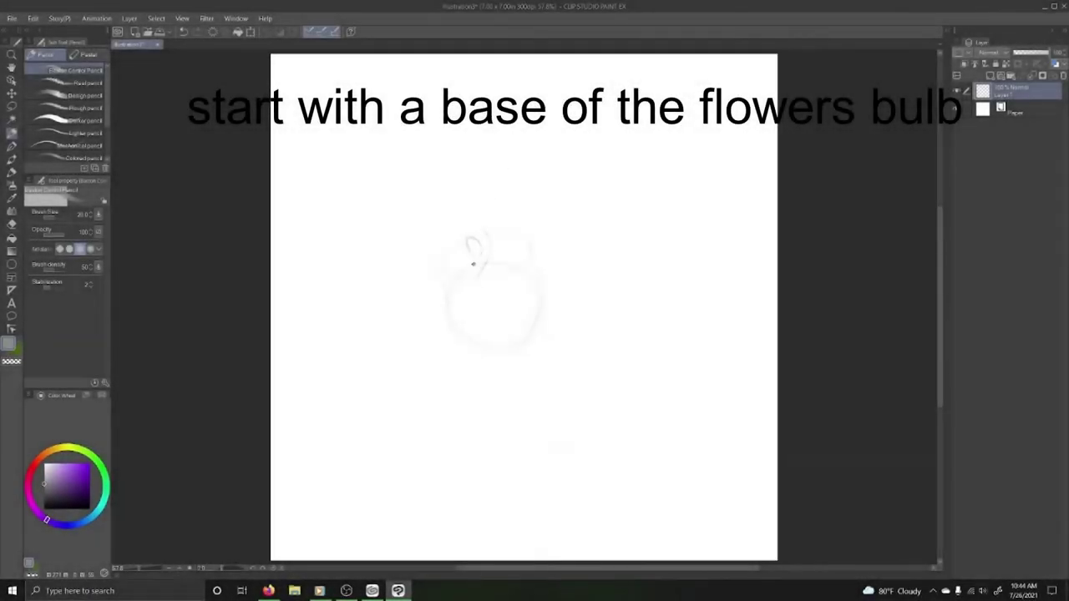
ctrl+click(476, 245)
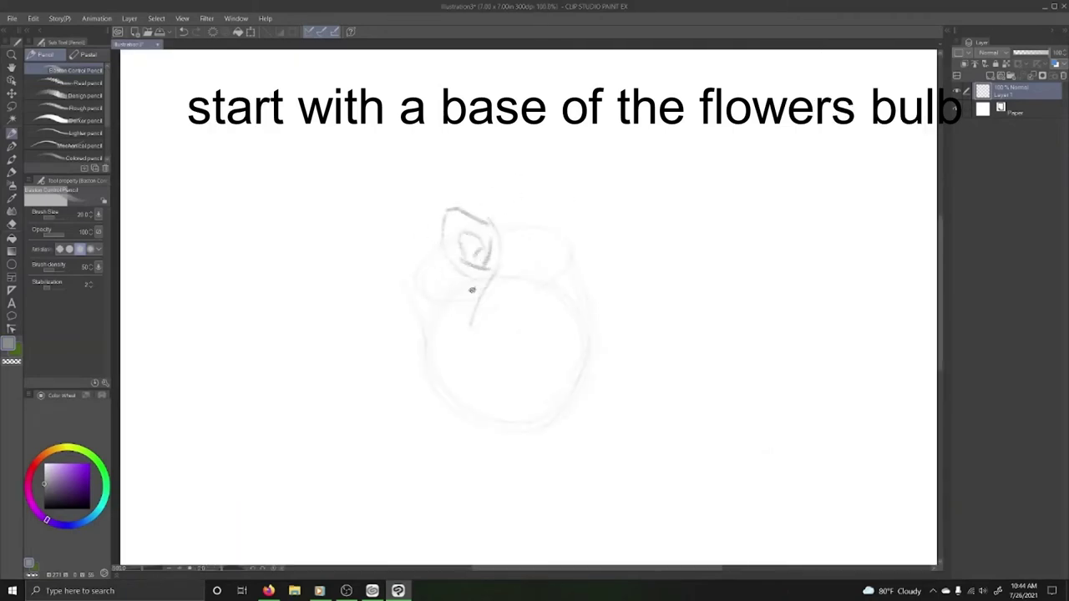
drag(500, 297, 513, 201)
drag(422, 321, 532, 365)
drag(437, 293, 532, 359)
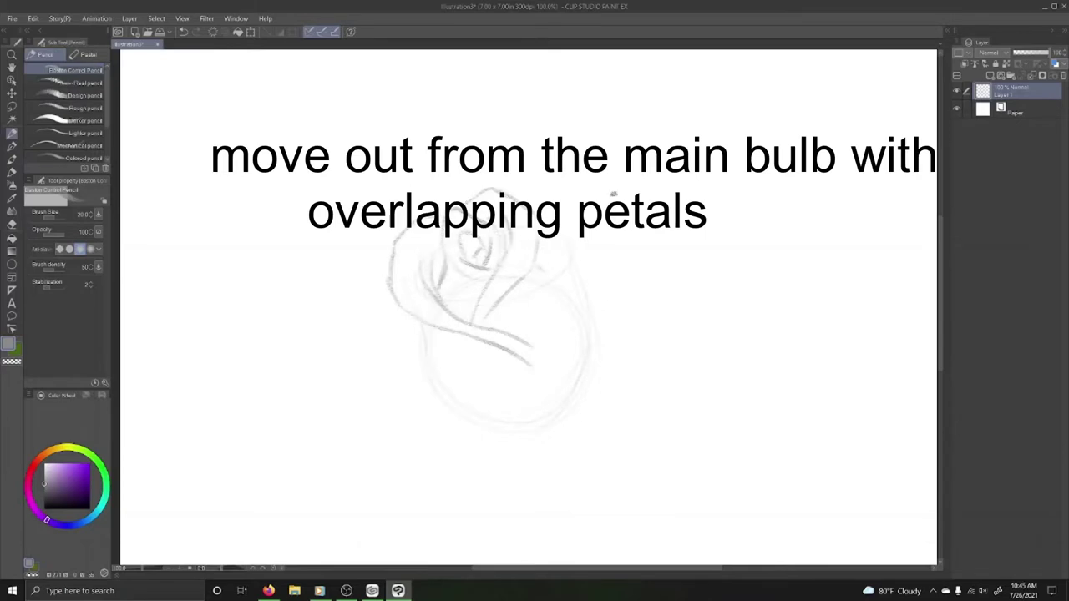
drag(541, 252, 569, 306)
drag(558, 209, 584, 320)
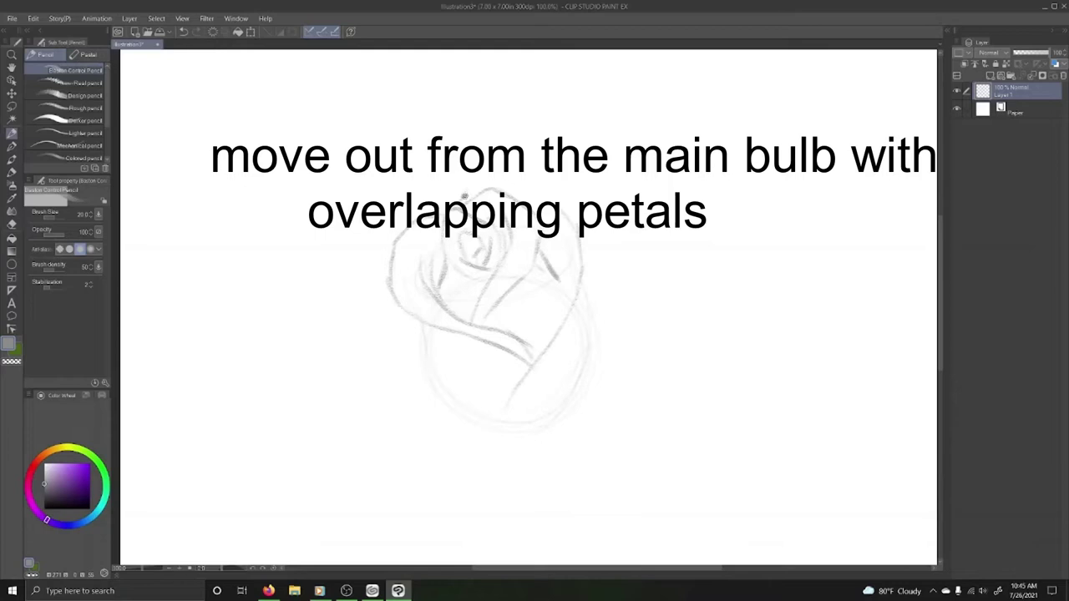
mouse_move(464, 199)
mouse_down()
mouse_move(603, 215)
mouse_move(592, 316)
mouse_up()
drag(372, 339, 513, 384)
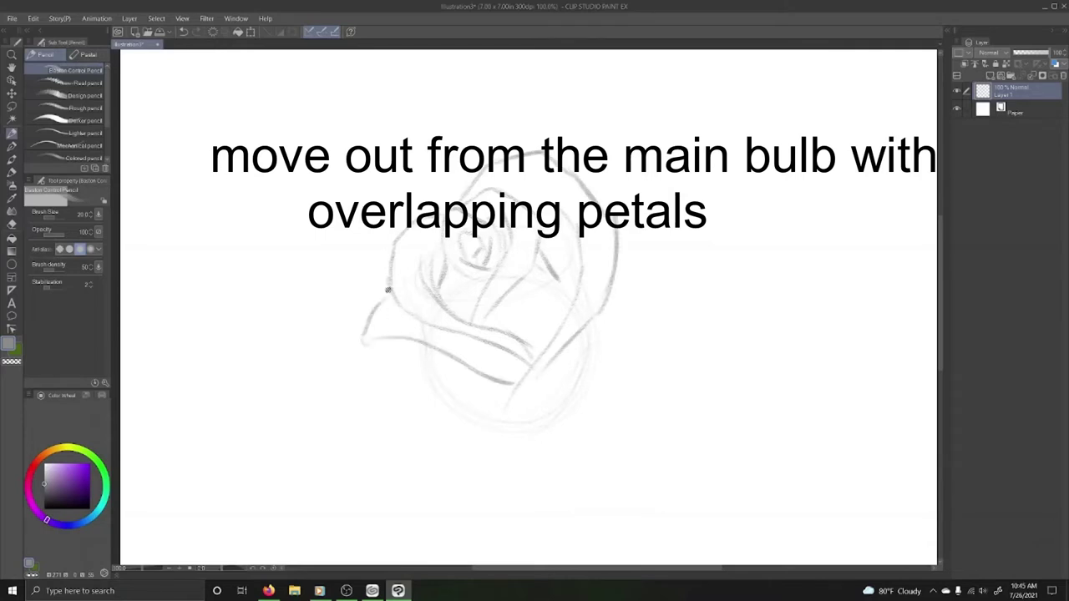
mouse_move(387, 290)
mouse_down()
mouse_move(510, 399)
mouse_move(506, 423)
mouse_up()
Sketch the outer petals around the rose on the lower-left, left, top and right.
drag(608, 305, 572, 413)
mouse_move(601, 361)
mouse_down()
mouse_move(551, 421)
mouse_move(604, 370)
mouse_move(565, 446)
mouse_move(640, 358)
mouse_move(608, 315)
mouse_up()
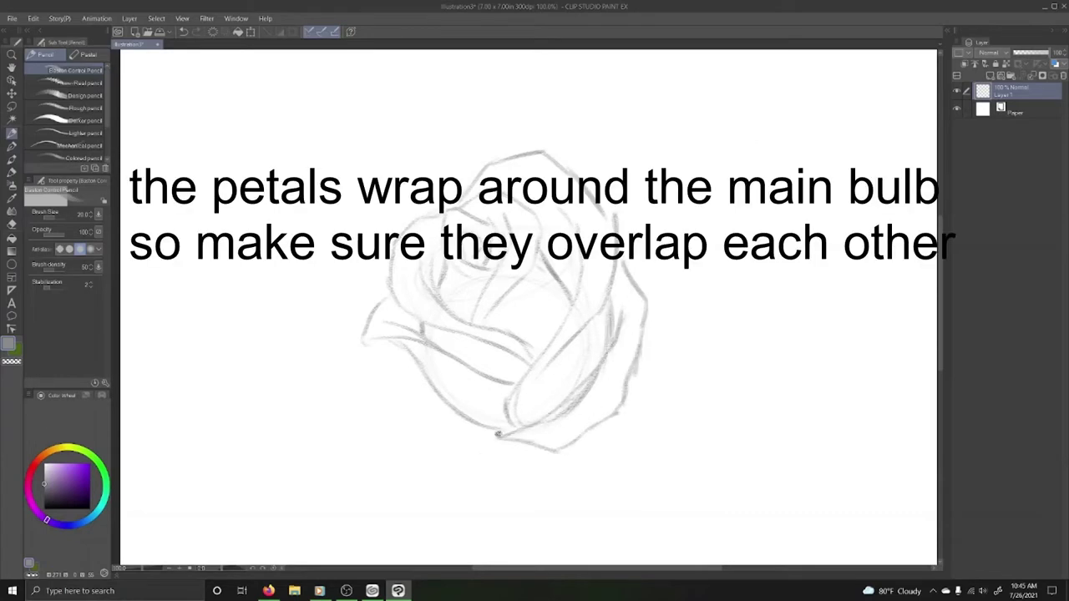
drag(498, 434, 413, 420)
mouse_move(406, 341)
mouse_down()
mouse_move(388, 421)
mouse_move(516, 435)
mouse_up()
drag(376, 382, 472, 443)
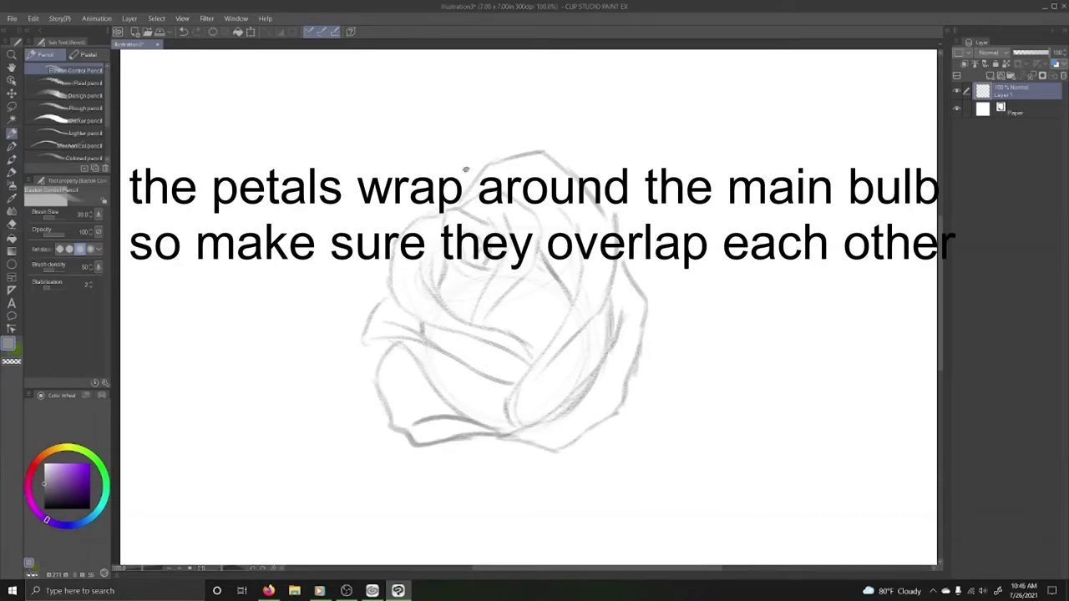
drag(466, 170, 352, 313)
mouse_move(463, 163)
mouse_down()
mouse_move(606, 171)
mouse_move(660, 346)
mouse_move(595, 484)
mouse_up()
mouse_move(595, 484)
mouse_down()
mouse_move(485, 443)
mouse_move(575, 472)
mouse_up()
mouse_move(614, 446)
mouse_down()
mouse_move(597, 481)
mouse_move(653, 294)
mouse_move(609, 153)
mouse_up()
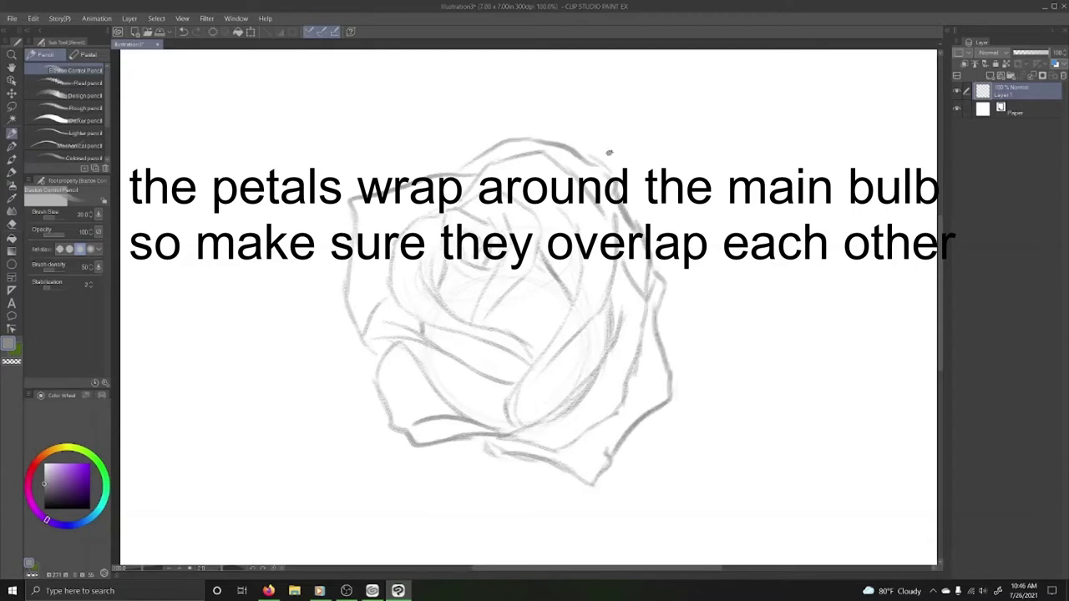
ctrl+click(525, 311)
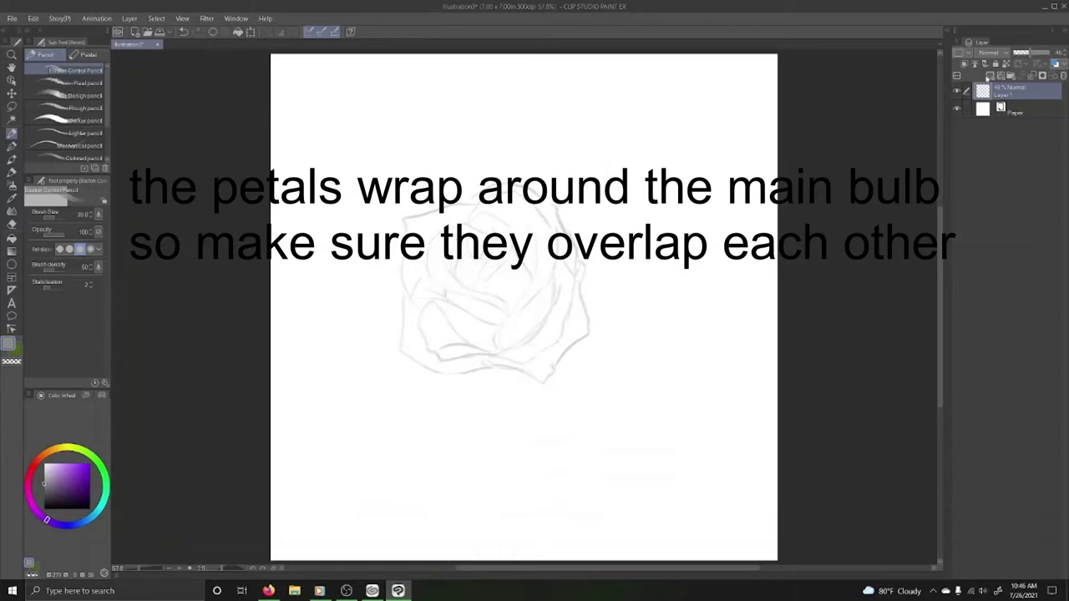
ctrl+click(525, 310)
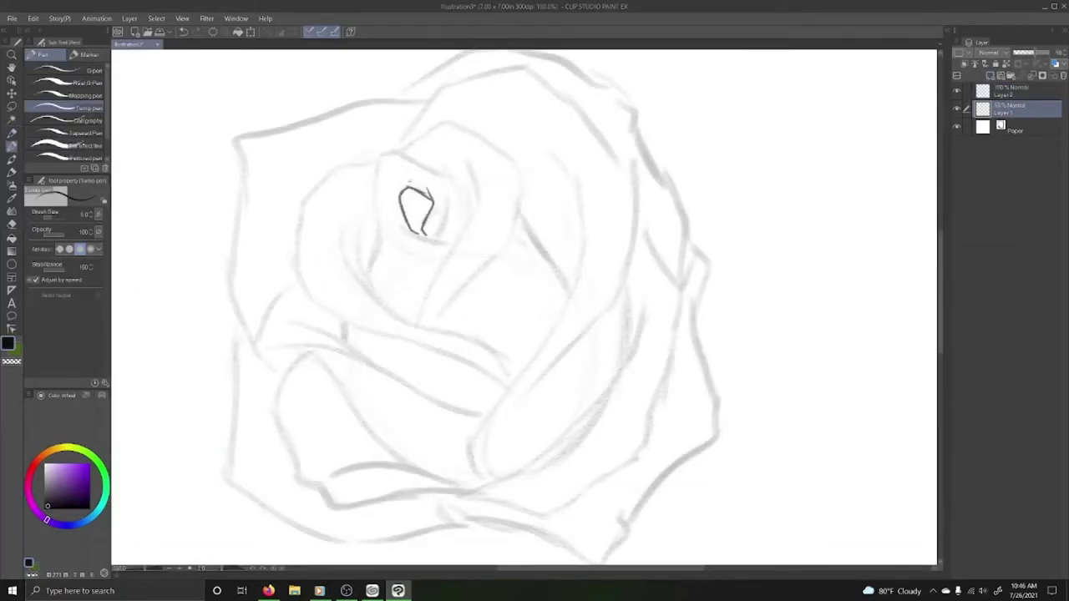
Ink the bud's central loop and the inner petal curves around it.
ctrl+click(444, 190)
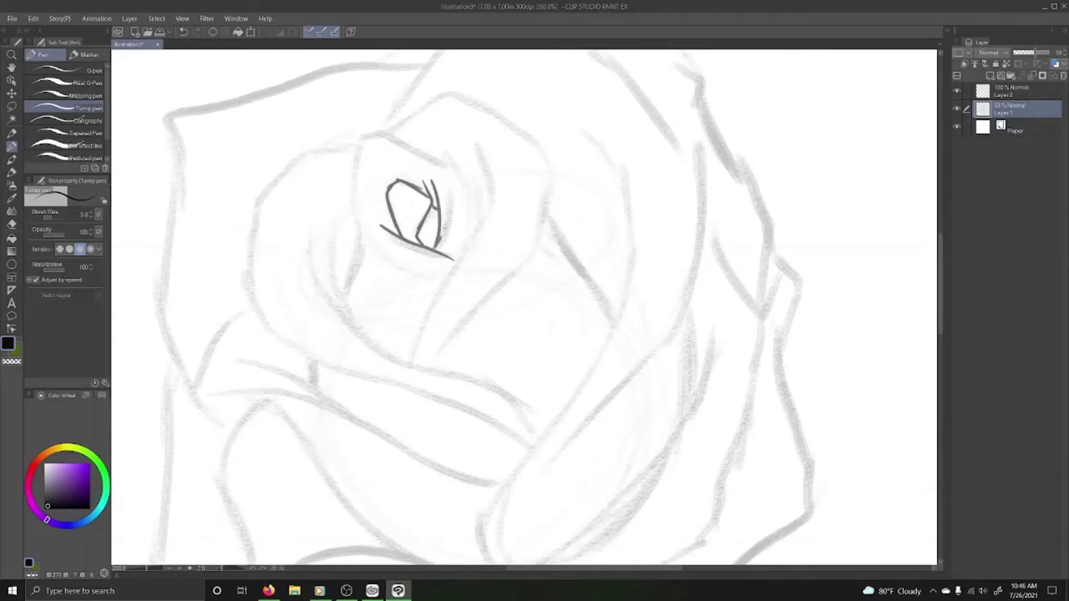
mouse_move(446, 261)
mouse_down()
mouse_move(368, 138)
mouse_move(467, 238)
mouse_up()
drag(417, 354, 468, 153)
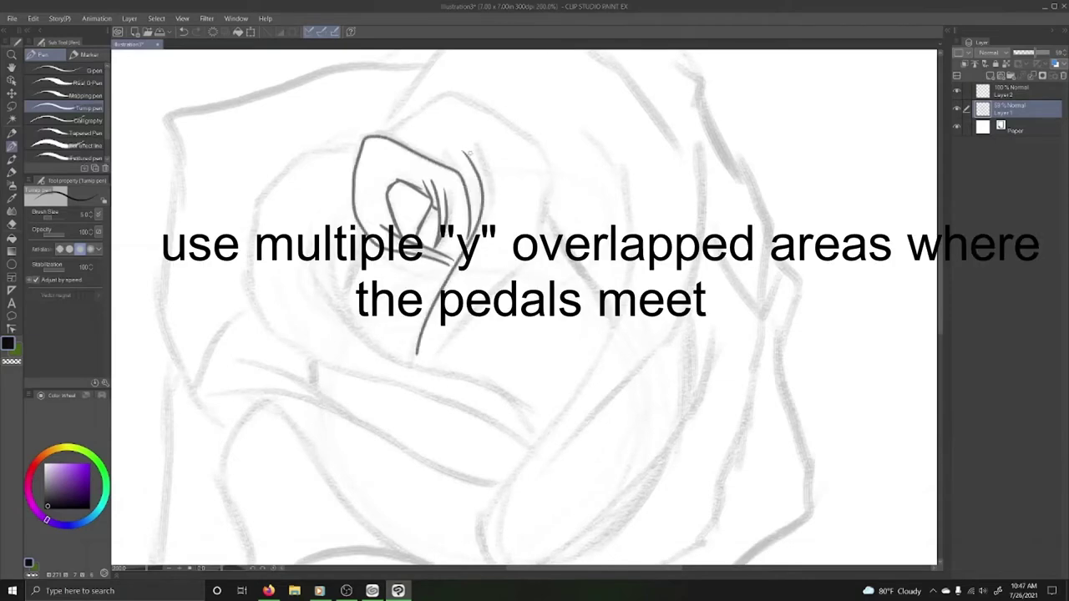
ctrl+click(441, 271)
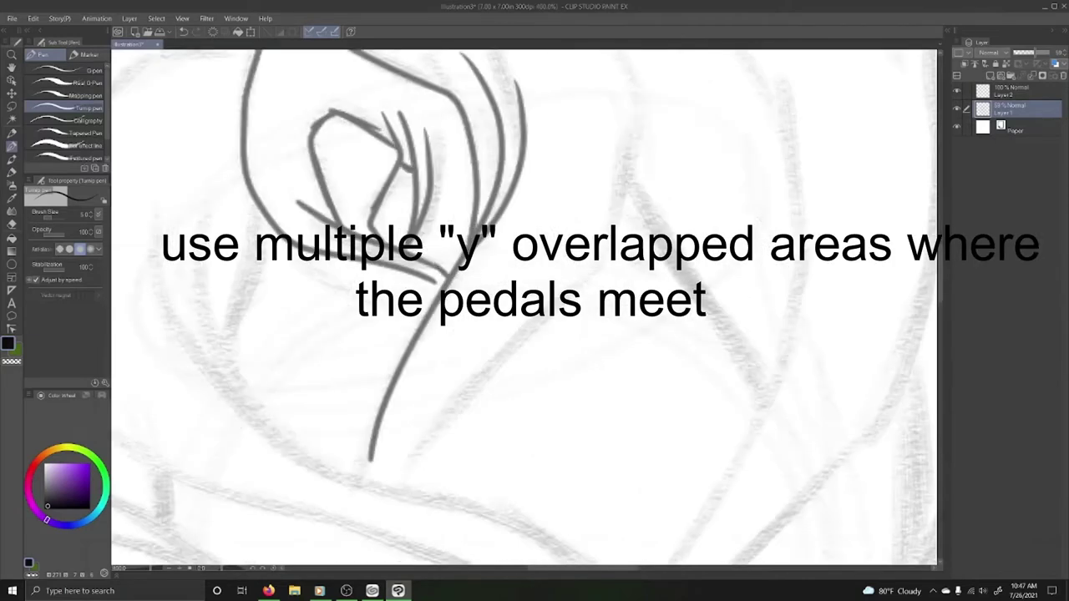
mouse_move(428, 184)
mouse_down()
mouse_move(505, 144)
mouse_move(504, 355)
mouse_up()
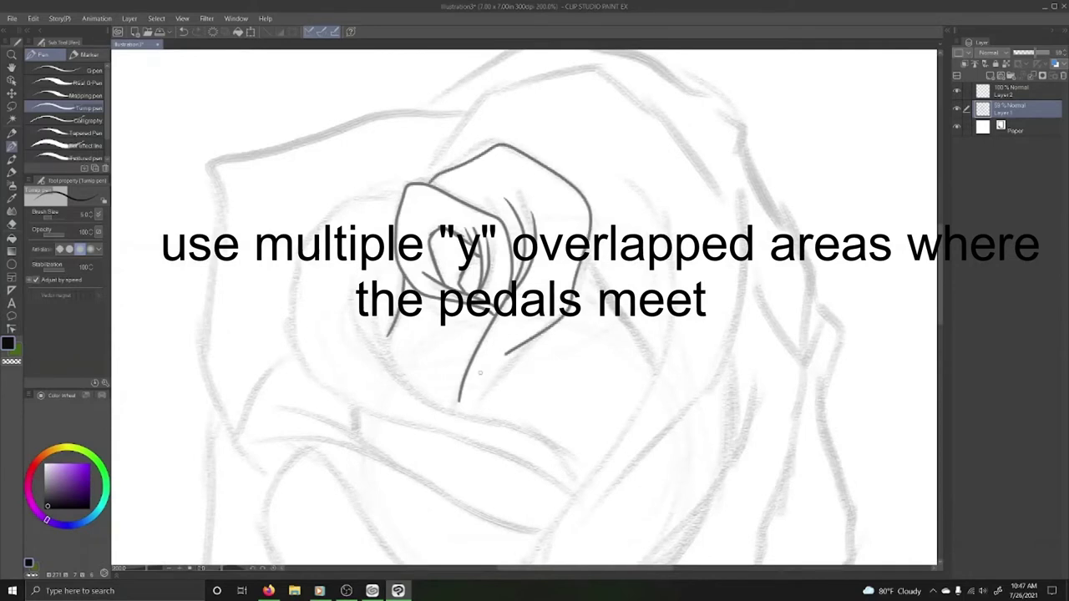
drag(376, 297, 556, 434)
key(ctrl+z)
mouse_move(577, 480)
mouse_down()
mouse_move(378, 269)
mouse_move(418, 380)
mouse_up()
drag(587, 257, 652, 377)
drag(501, 334, 503, 271)
mouse_move(575, 415)
mouse_down()
mouse_move(320, 346)
mouse_move(408, 124)
mouse_up()
drag(645, 150, 528, 528)
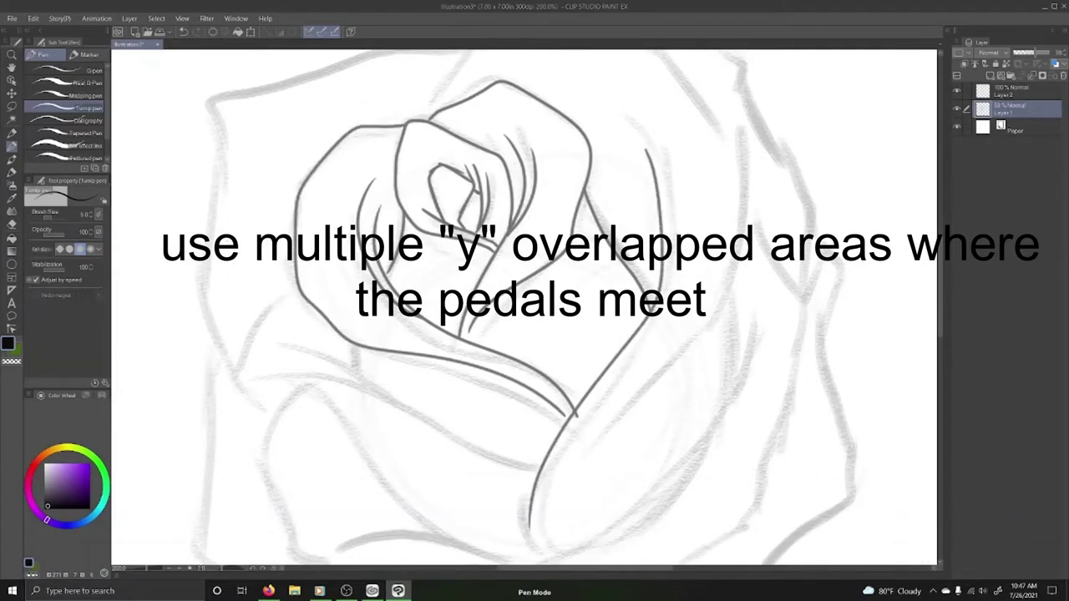
Redo the right petal strokes and ink the lower-left petal edge.
key(e)
key(ctrl+z)
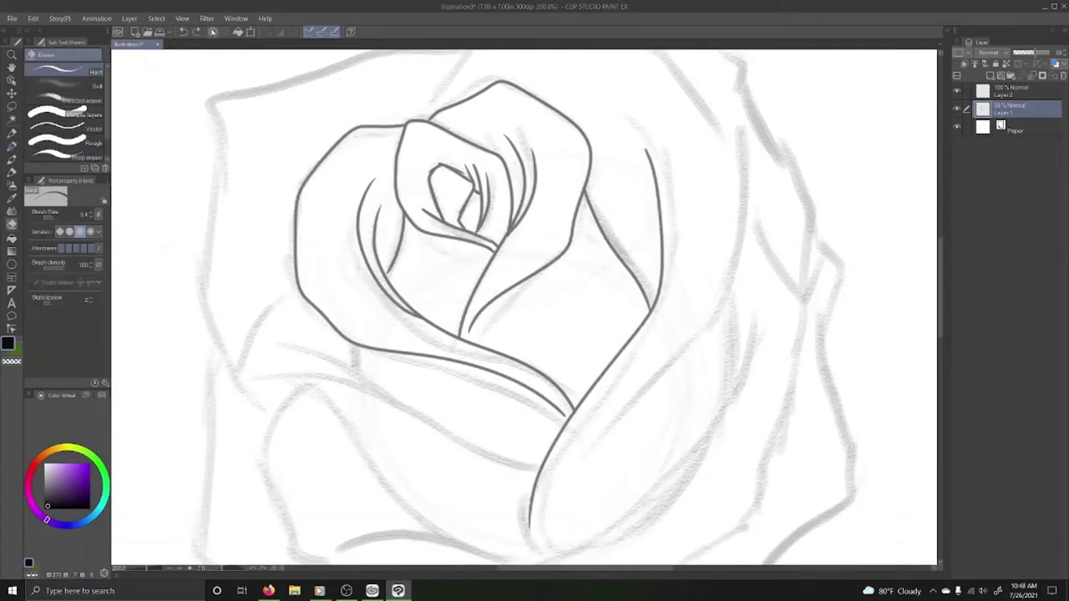
key(p)
drag(658, 311, 624, 164)
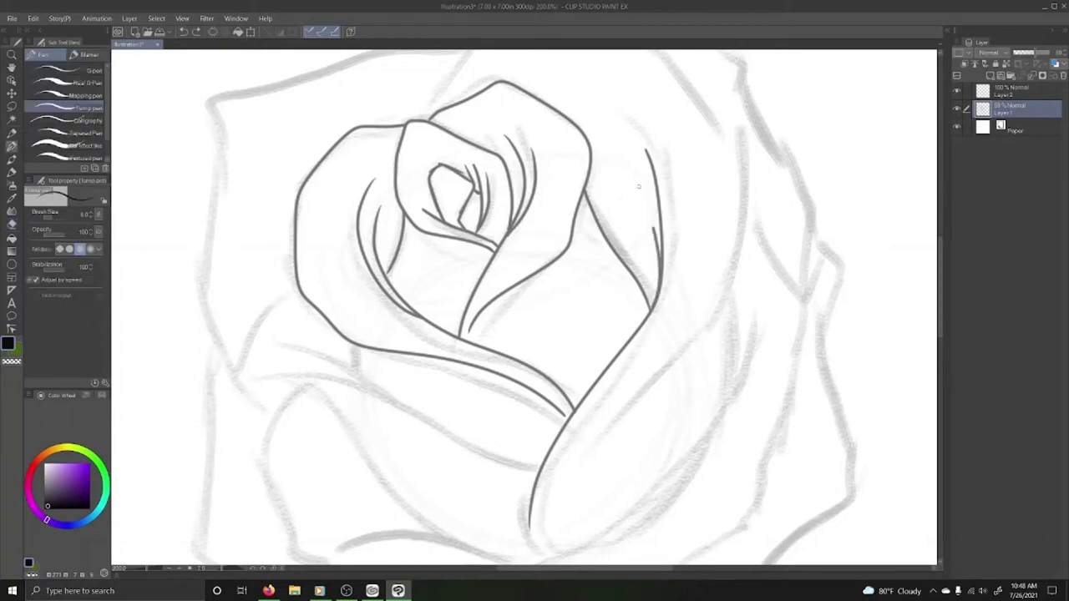
mouse_move(554, 464)
mouse_down()
mouse_move(678, 75)
mouse_move(703, 180)
mouse_move(578, 132)
mouse_move(493, 205)
mouse_up()
key(alt+space)
drag(459, 410, 574, 470)
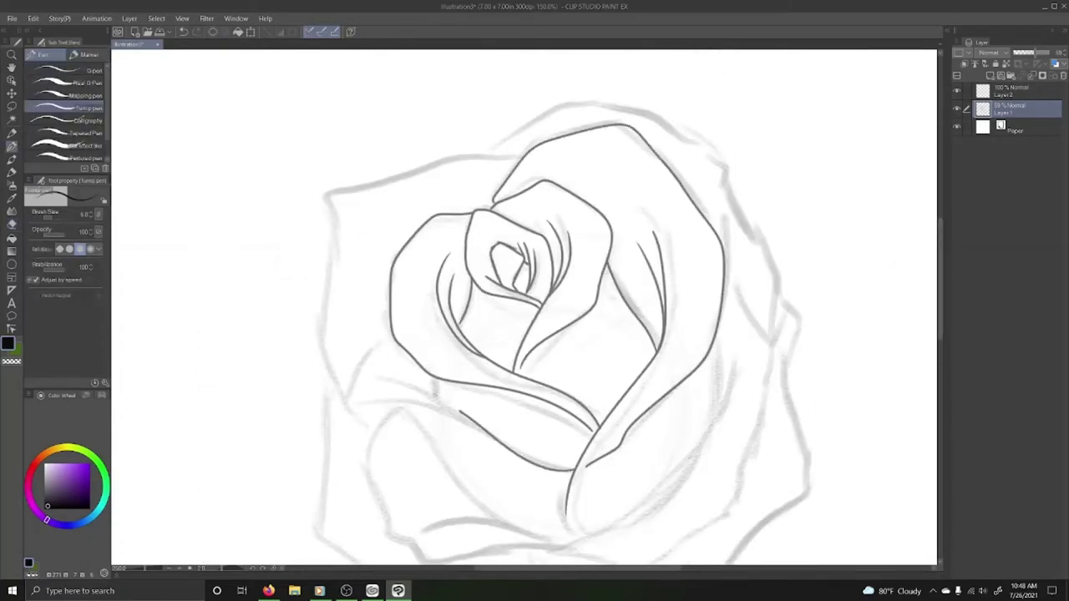
drag(428, 404, 390, 336)
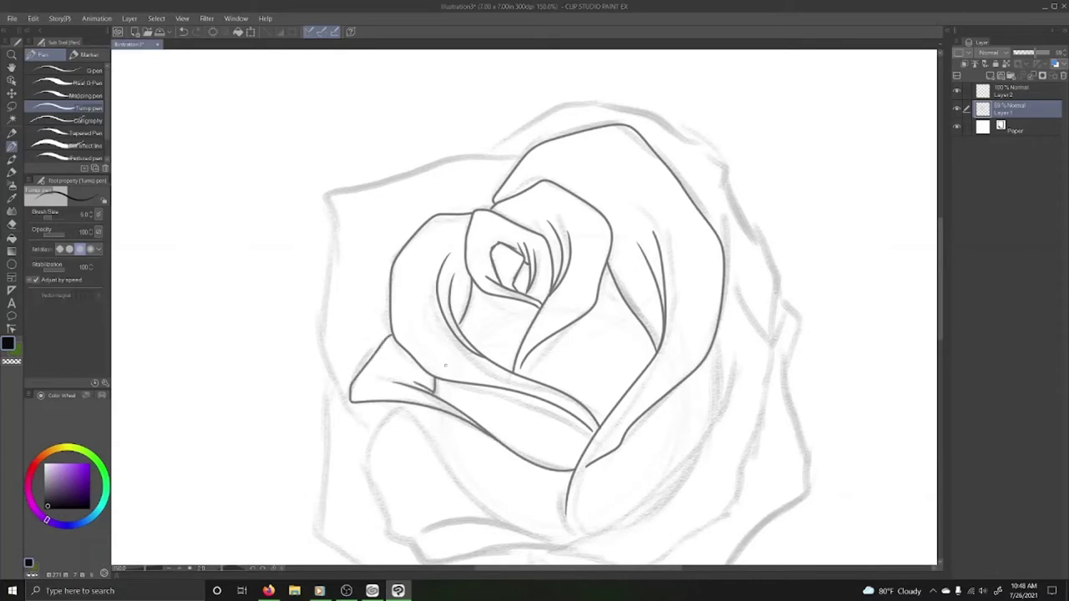
Ink the lower petal's bottom and side curves, redrawing the strokes that went wrong.
scroll(626, 309, down, 3)
drag(558, 477, 706, 387)
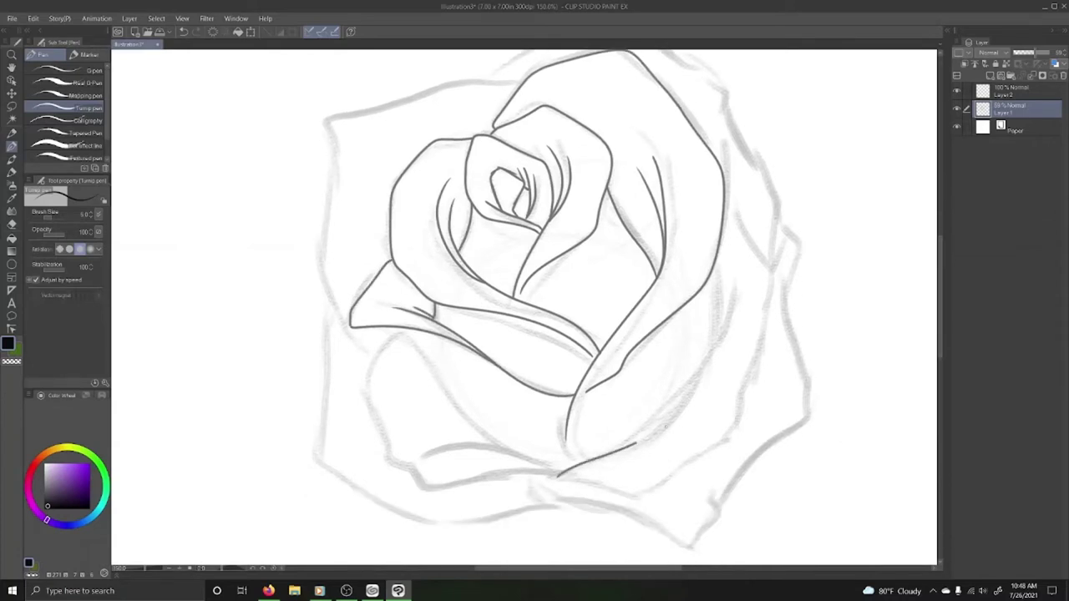
drag(628, 447, 723, 329)
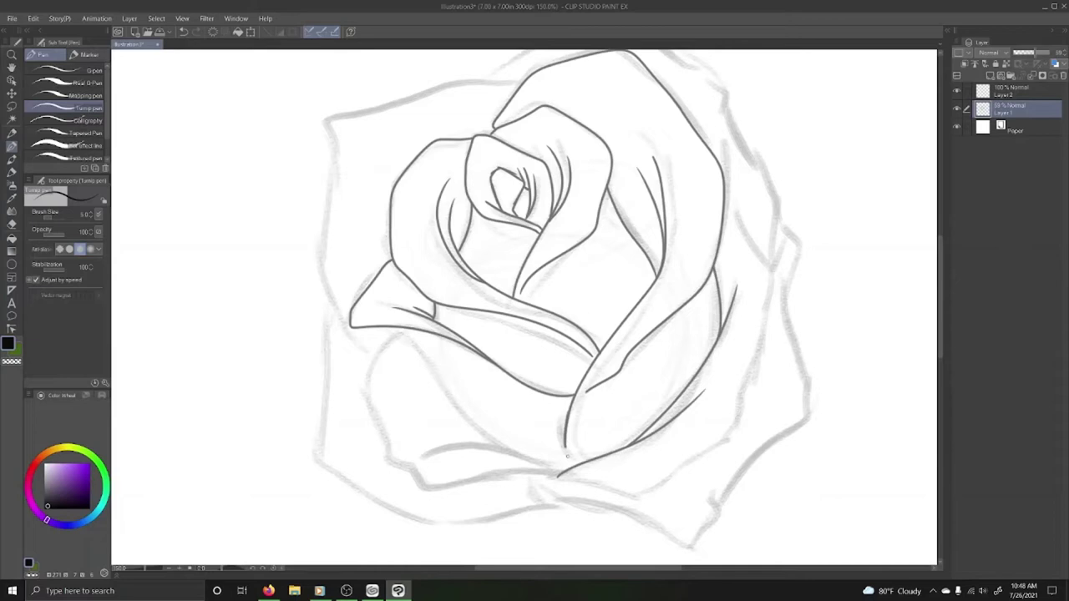
key(ctrl+z)
drag(441, 381, 571, 462)
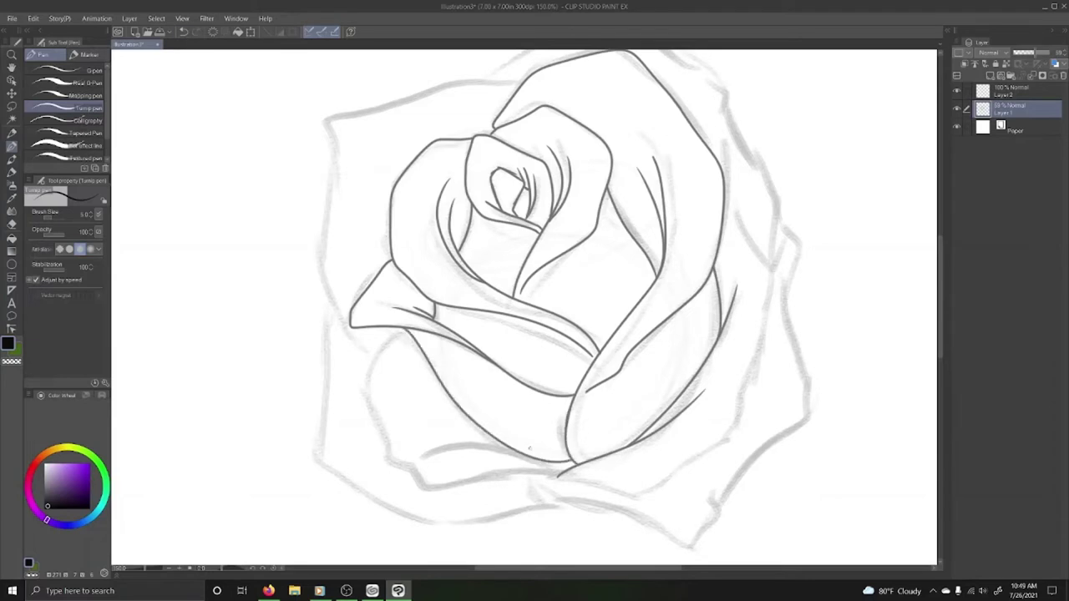
key(ctrl+z)
drag(424, 455, 539, 460)
drag(399, 330, 504, 447)
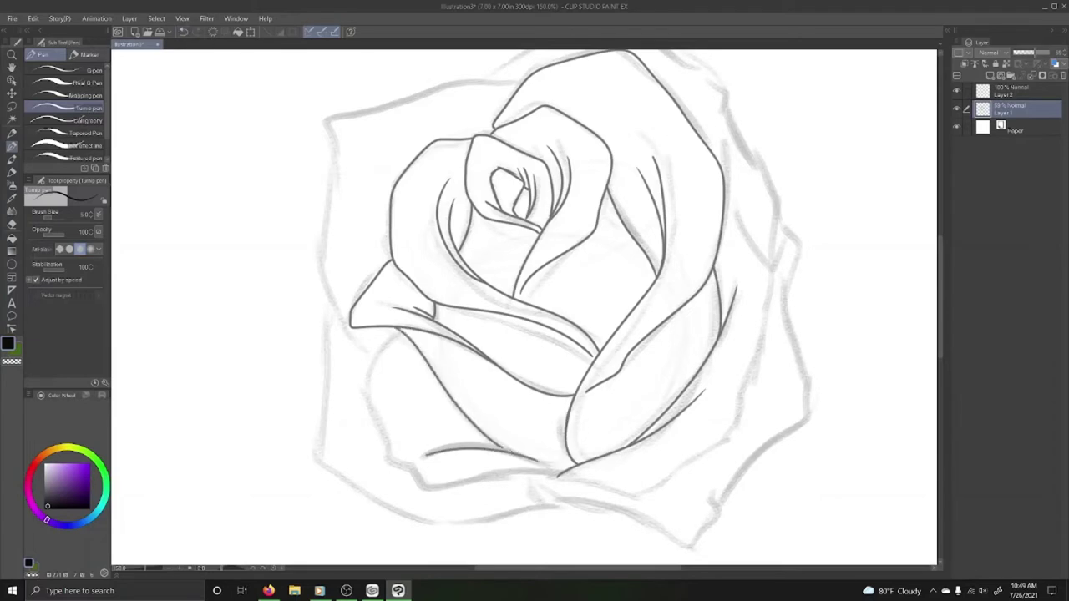
mouse_move(567, 469)
mouse_down()
mouse_move(436, 489)
mouse_move(393, 337)
mouse_up()
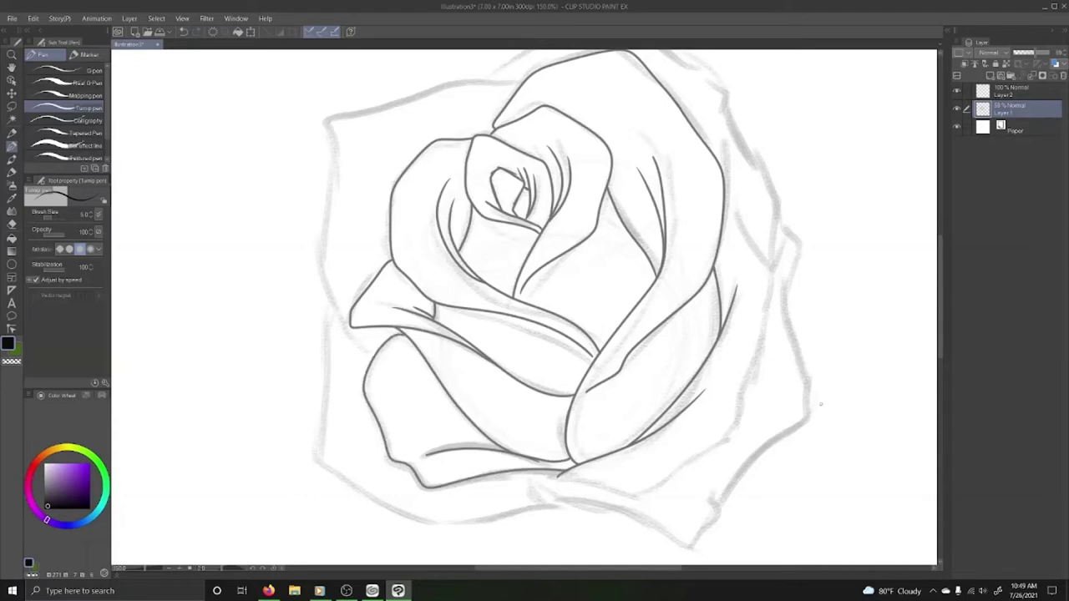
Trace the outer left, top and right petal outlines around the rose.
mouse_move(589, 479)
mouse_down()
mouse_move(743, 385)
mouse_move(725, 211)
mouse_up()
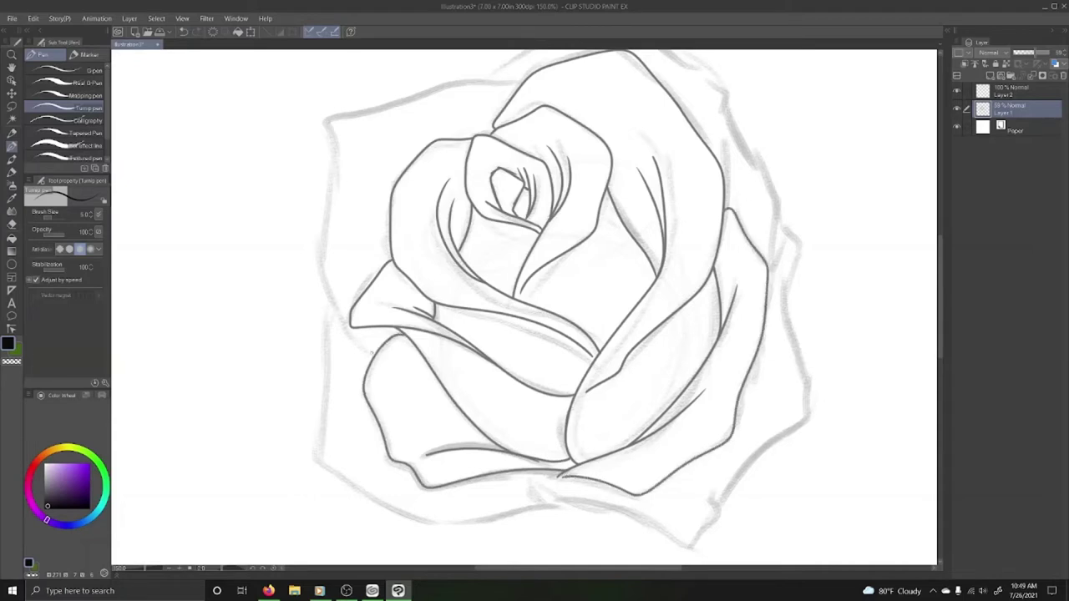
mouse_move(372, 354)
mouse_down()
mouse_move(329, 117)
mouse_move(521, 77)
mouse_up()
mouse_move(543, 484)
mouse_down()
mouse_move(693, 535)
mouse_move(785, 441)
mouse_move(794, 232)
mouse_move(783, 222)
mouse_up()
scroll(784, 223, up, 3)
mouse_move(770, 377)
mouse_down()
mouse_move(732, 234)
mouse_move(535, 152)
mouse_up()
scroll(889, 330, down, 3)
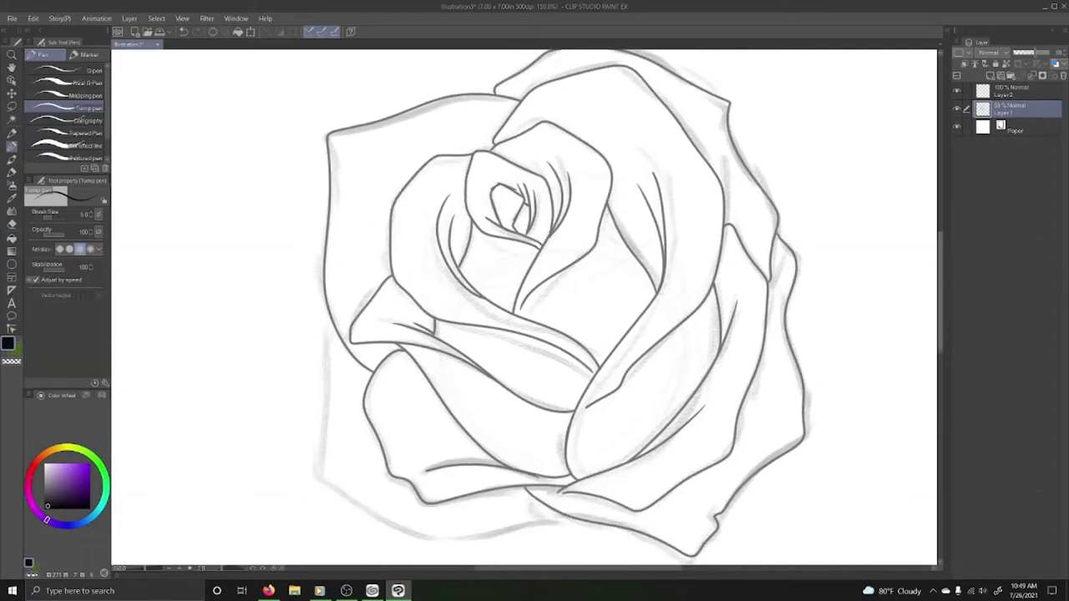
mouse_move(573, 518)
mouse_down()
mouse_move(543, 521)
mouse_move(325, 409)
mouse_up()
key(ctrl+0)
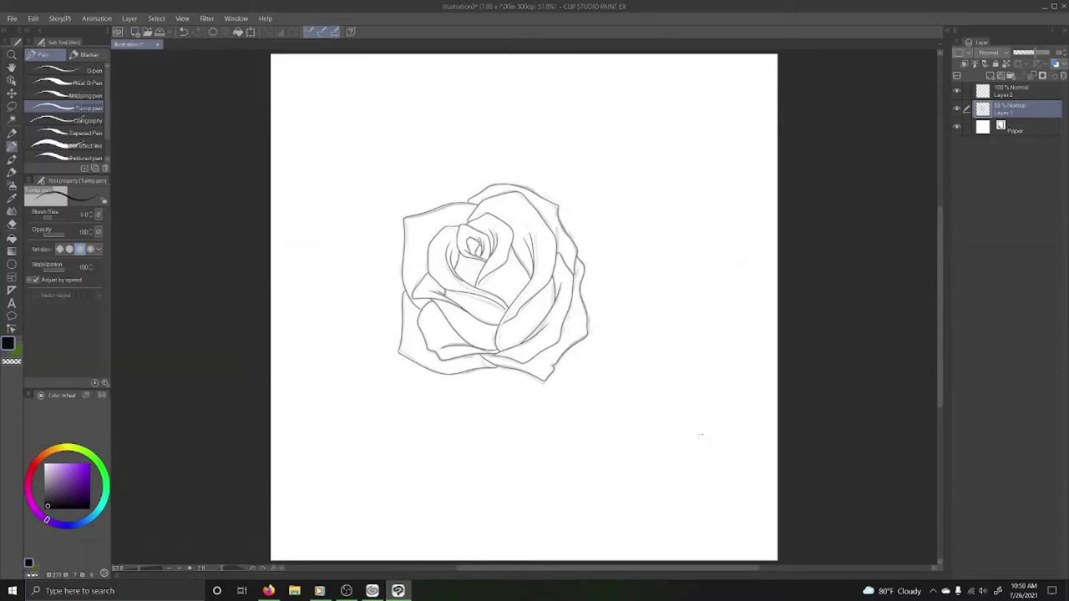
On a new layer under the line art, fill the rose's petal areas with flat cyan.
key(ctrl+shift+n)
click(97, 506)
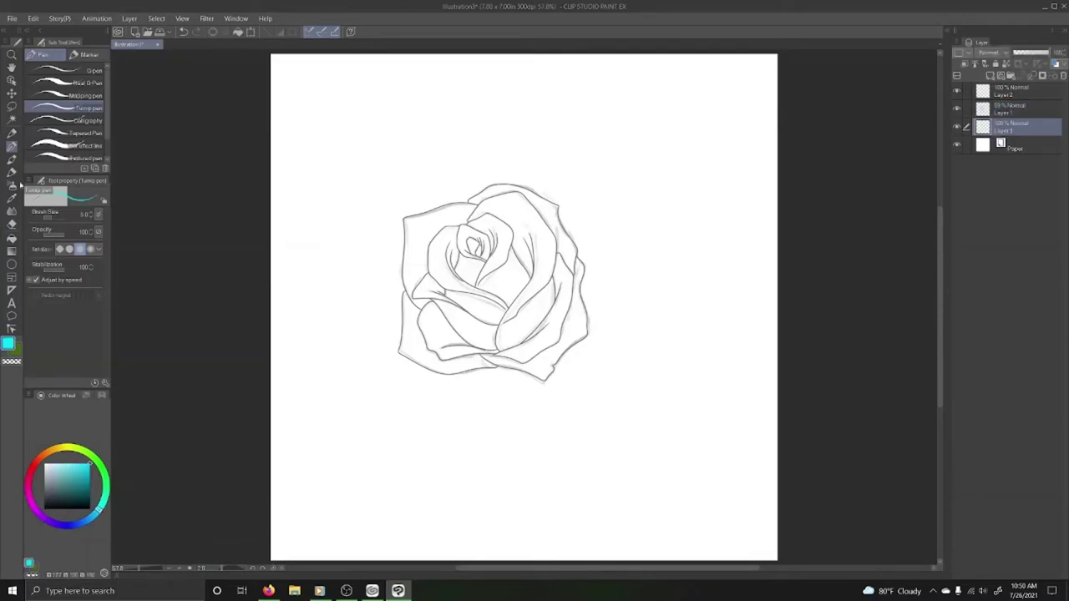
click(12, 224)
click(493, 268)
click(442, 292)
click(564, 241)
Paint cyan along the rose's left edge with the pencil.
click(12, 133)
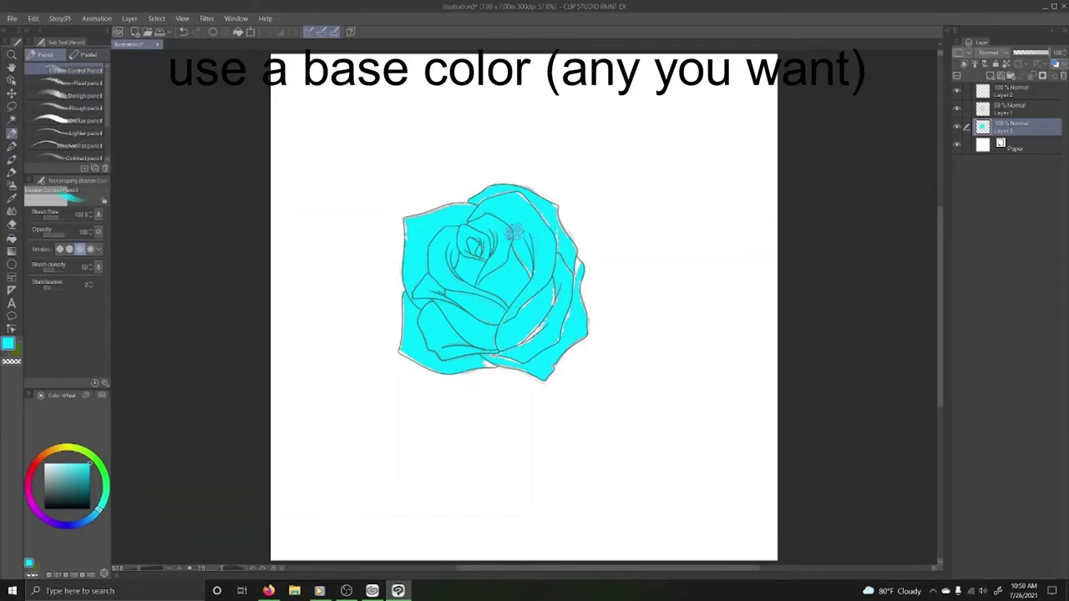
ctrl+click(419, 342)
mouse_move(394, 260)
mouse_down()
mouse_move(391, 338)
mouse_move(424, 374)
mouse_up()
key(p)
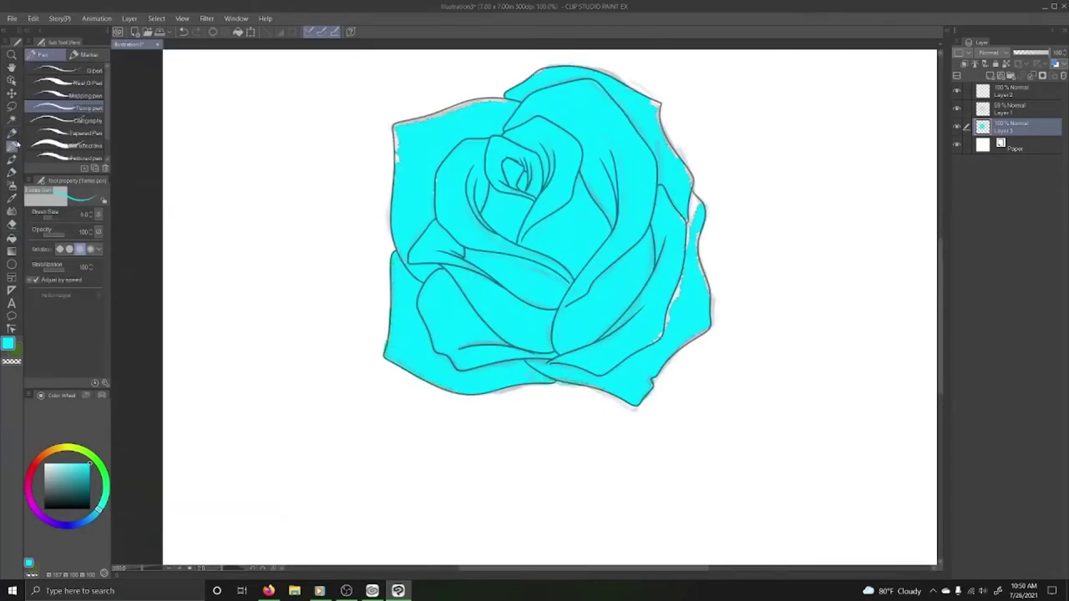
ctrl+click(376, 359)
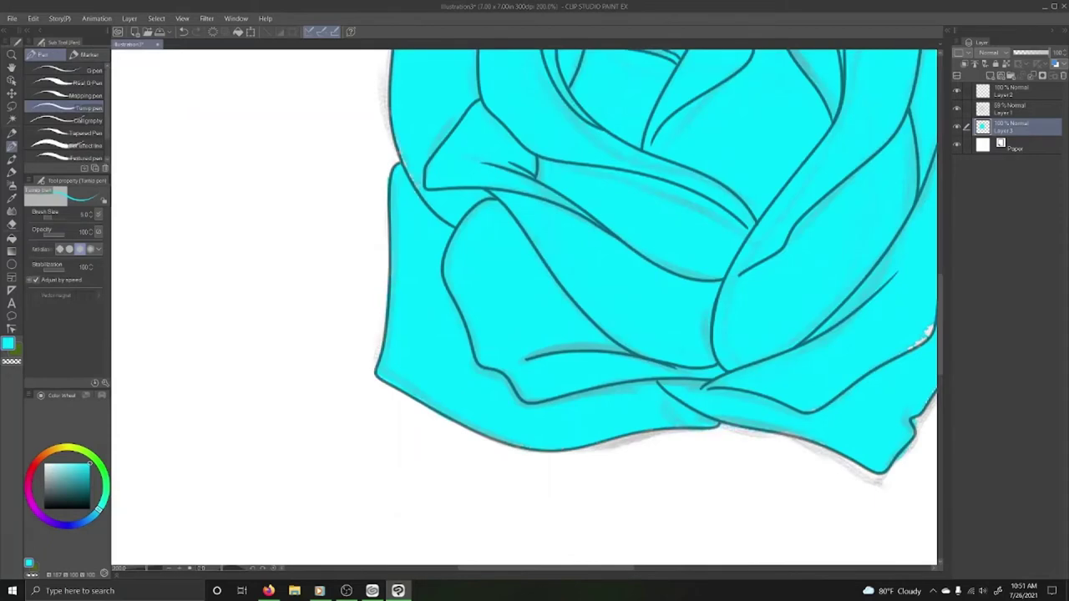
Fill the remaining white gaps along the right, left and top-left outlines with cyan.
scroll(748, 570, right, 5)
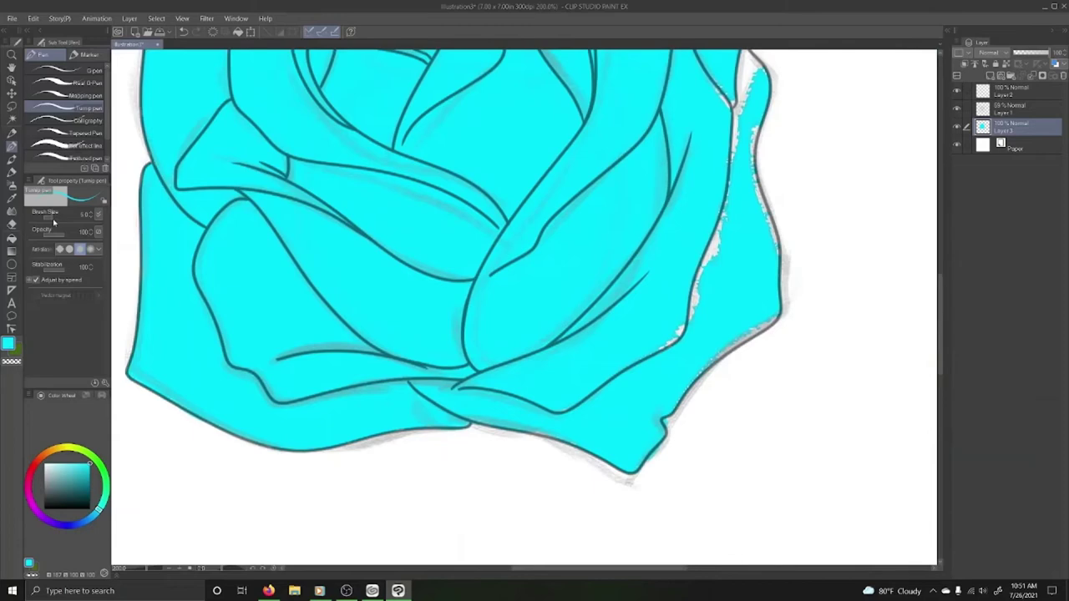
drag(680, 330, 752, 57)
drag(752, 126, 764, 214)
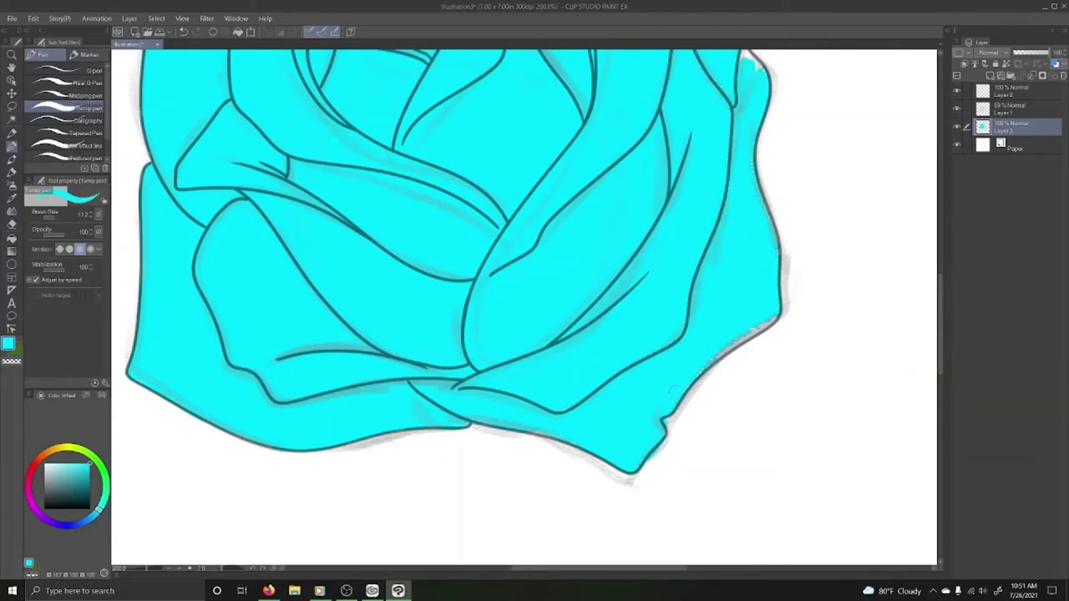
scroll(543, 481, up, 1)
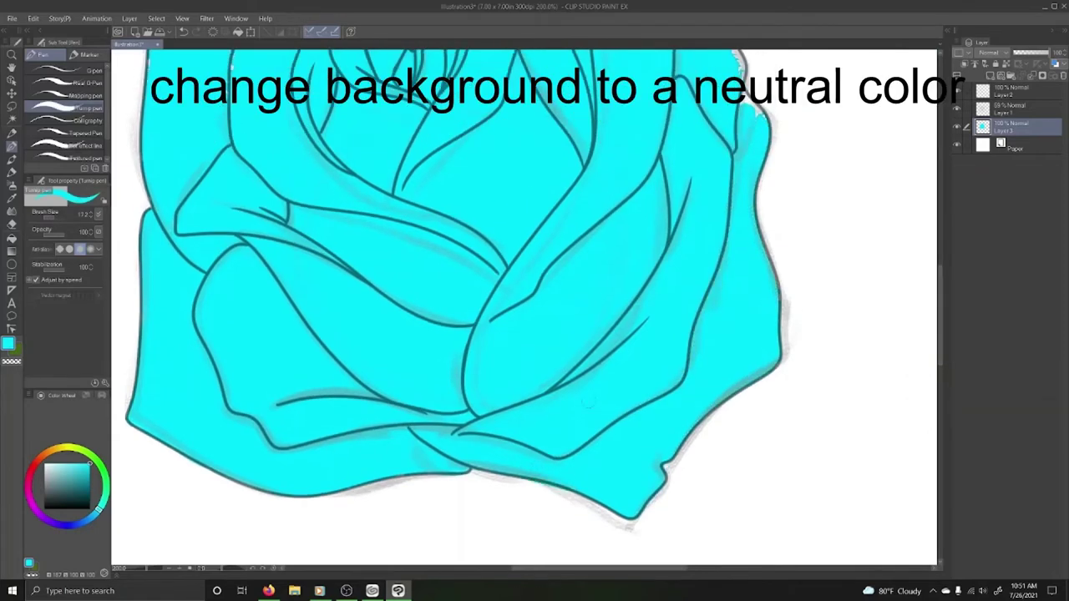
scroll(543, 480, up, 5)
drag(708, 273, 673, 207)
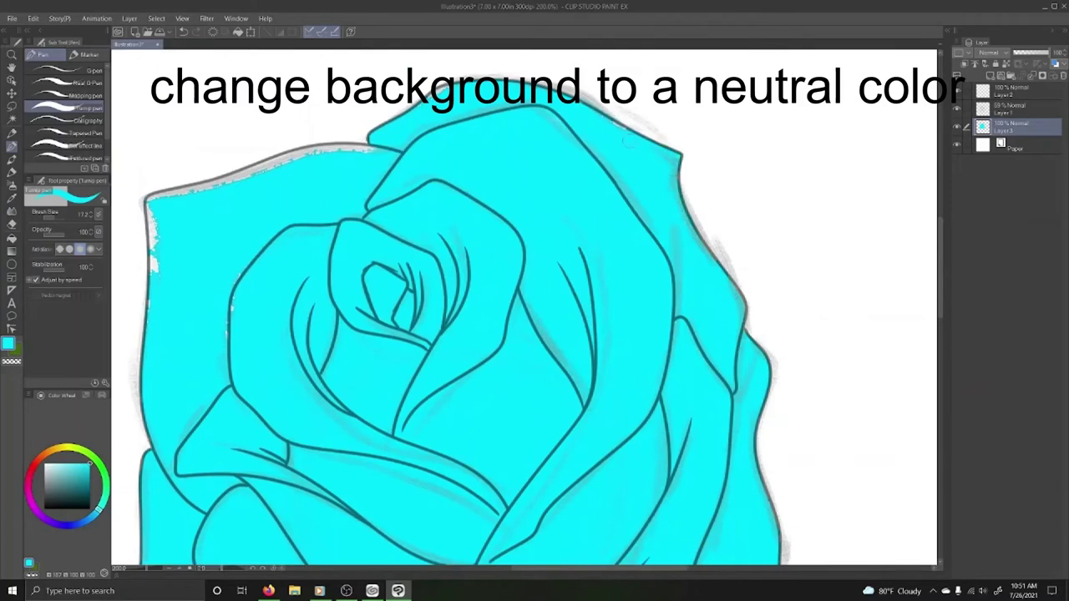
drag(146, 318, 167, 194)
mouse_move(253, 172)
mouse_down()
mouse_move(376, 147)
mouse_move(150, 199)
mouse_up()
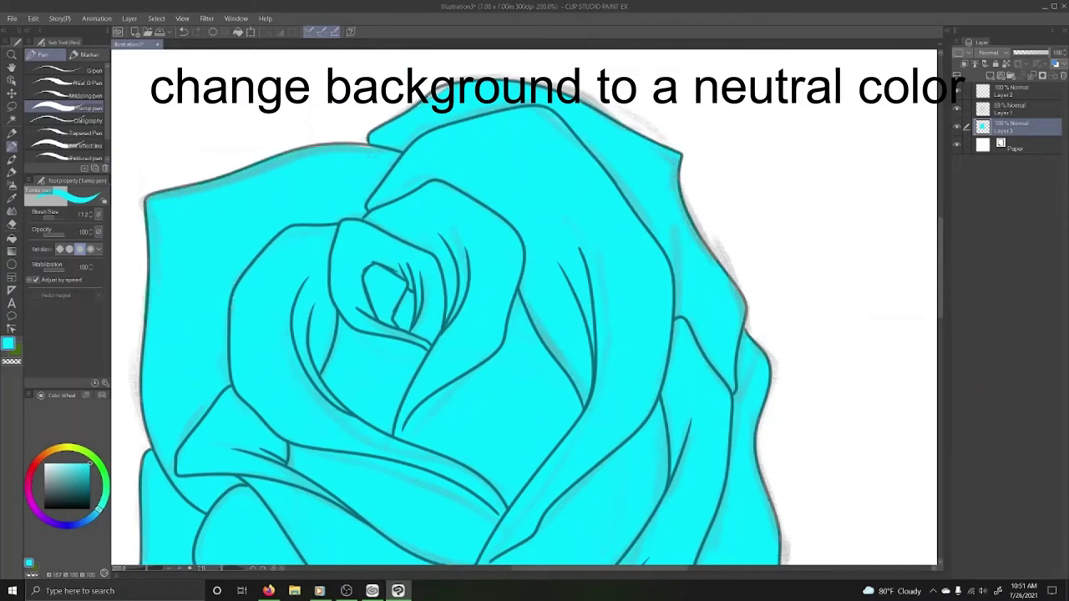
key(ctrl+0)
key(ctrl+shift+n)
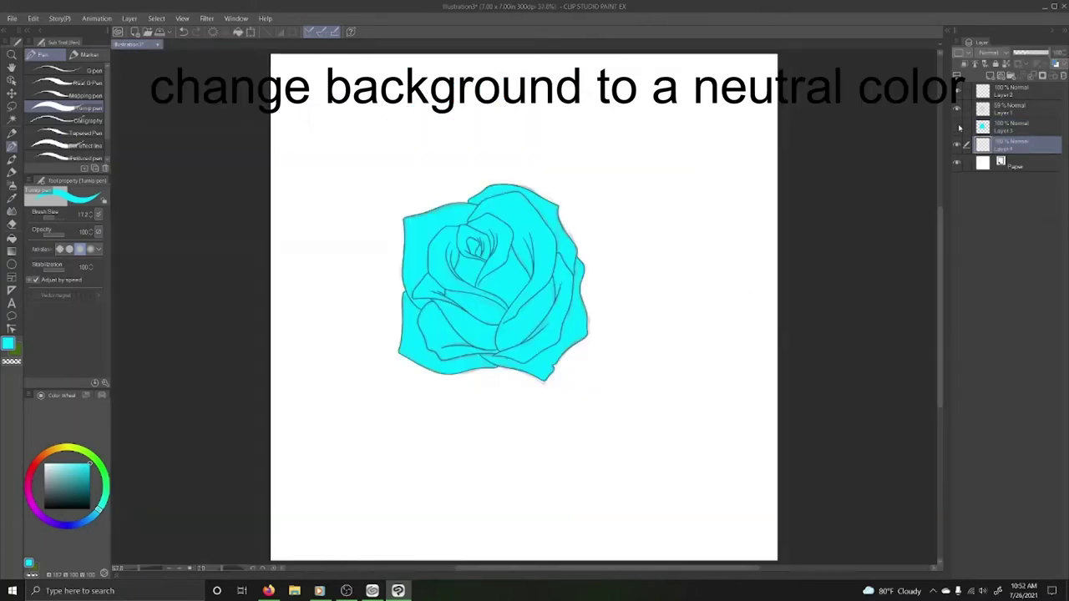
Fill the new bottom layer gray for the background.
key(g)
click(800, 348)
drag(956, 91, 956, 126)
click(1011, 126)
Add a Multiply layer above the cyan base and set up a smaller pencil.
key(ctrl+shift+n)
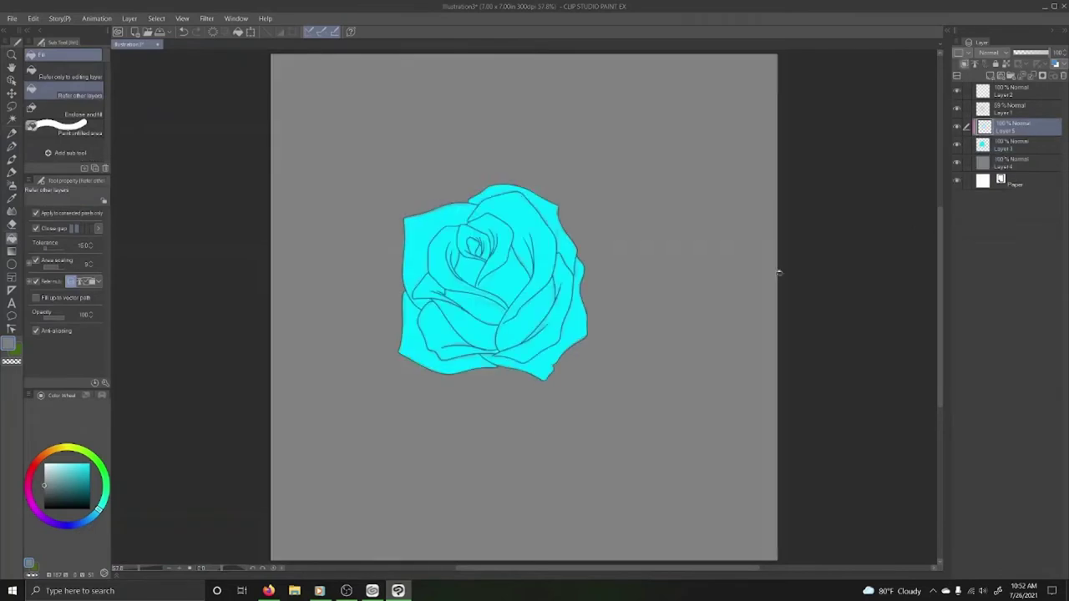
click(990, 51)
click(994, 85)
key(p)
key(ctrl+plus)
key(ctrl+plus)
key(ctrl+plus)
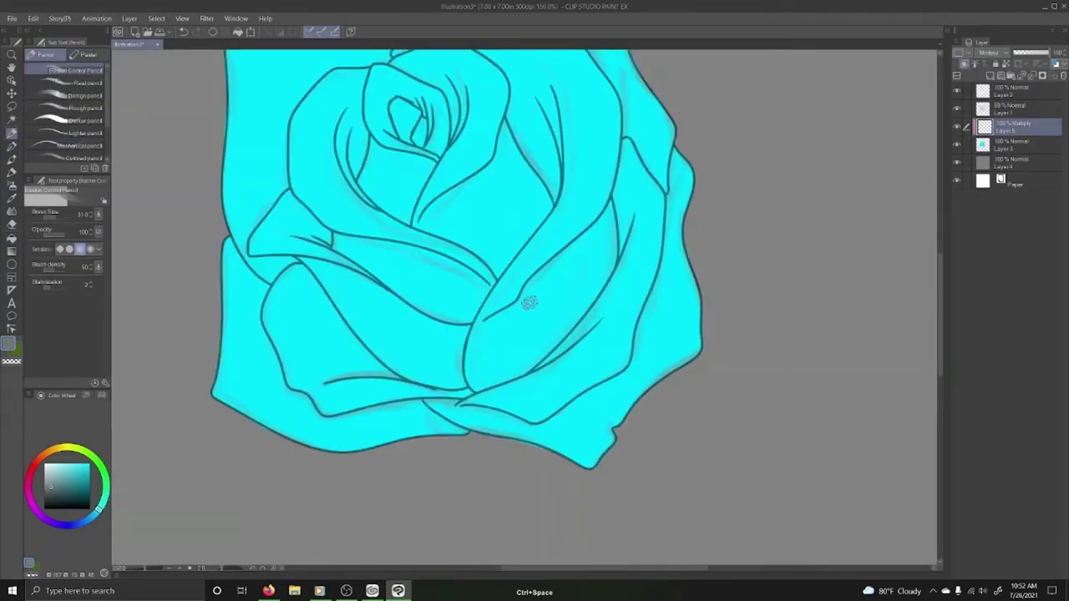
click(55, 215)
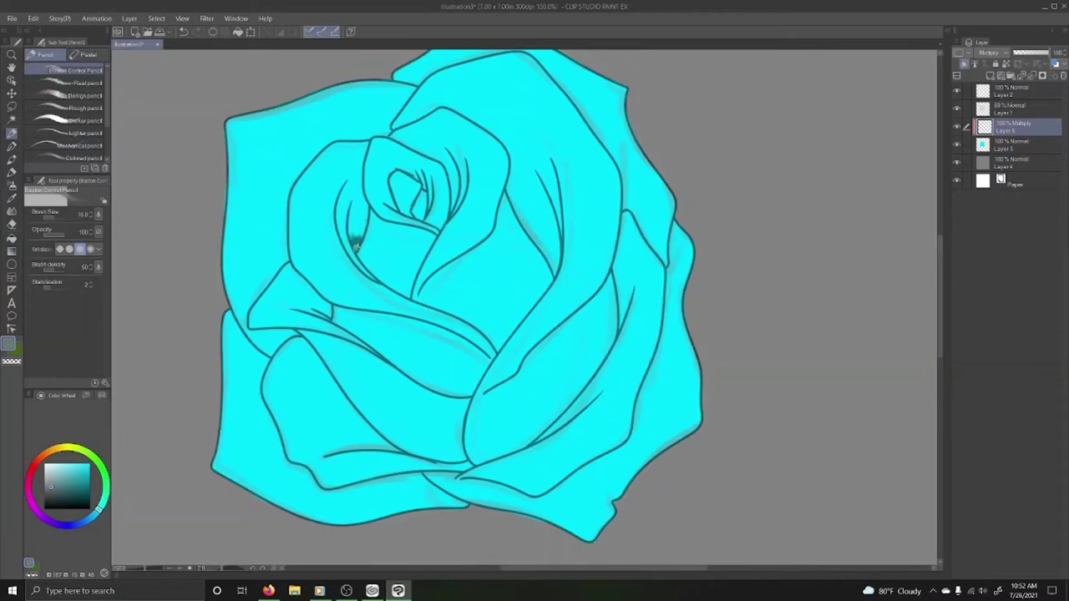
Shade the inner petal's edges, tip and surrounding lines in dark teal.
drag(355, 234, 409, 294)
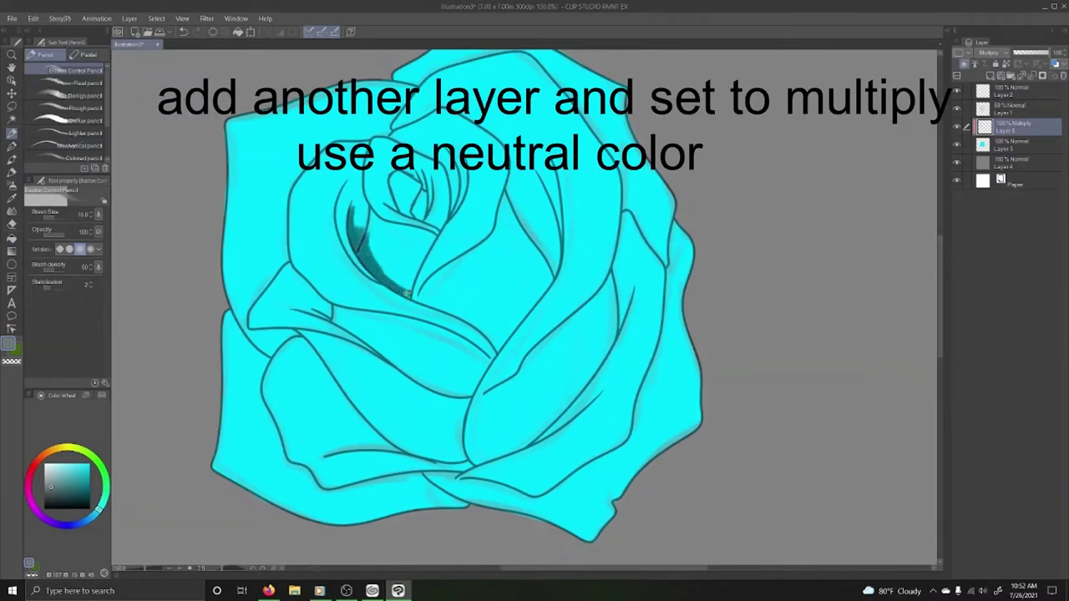
mouse_move(373, 214)
mouse_down()
mouse_move(434, 236)
mouse_move(301, 344)
mouse_up()
key(ctrl+plus)
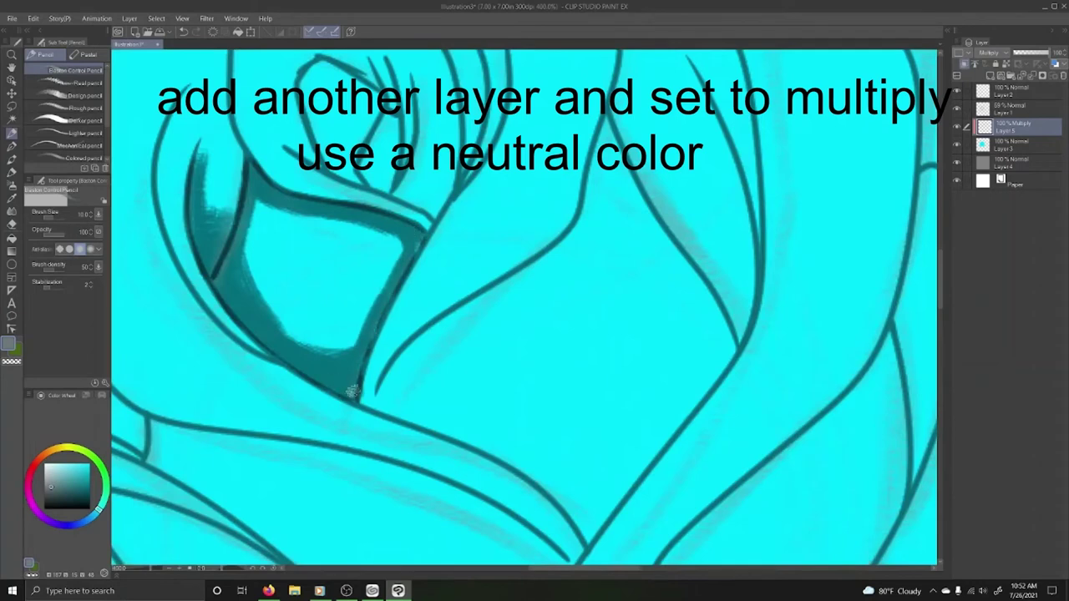
mouse_move(237, 250)
mouse_down()
mouse_move(418, 242)
mouse_move(334, 167)
mouse_move(363, 138)
mouse_move(399, 137)
mouse_move(401, 121)
mouse_up()
mouse_move(410, 158)
mouse_down()
mouse_move(410, 80)
mouse_move(411, 99)
mouse_up()
drag(392, 191, 451, 219)
scroll(525, 307, up, 5)
drag(267, 275, 321, 346)
drag(497, 301, 439, 380)
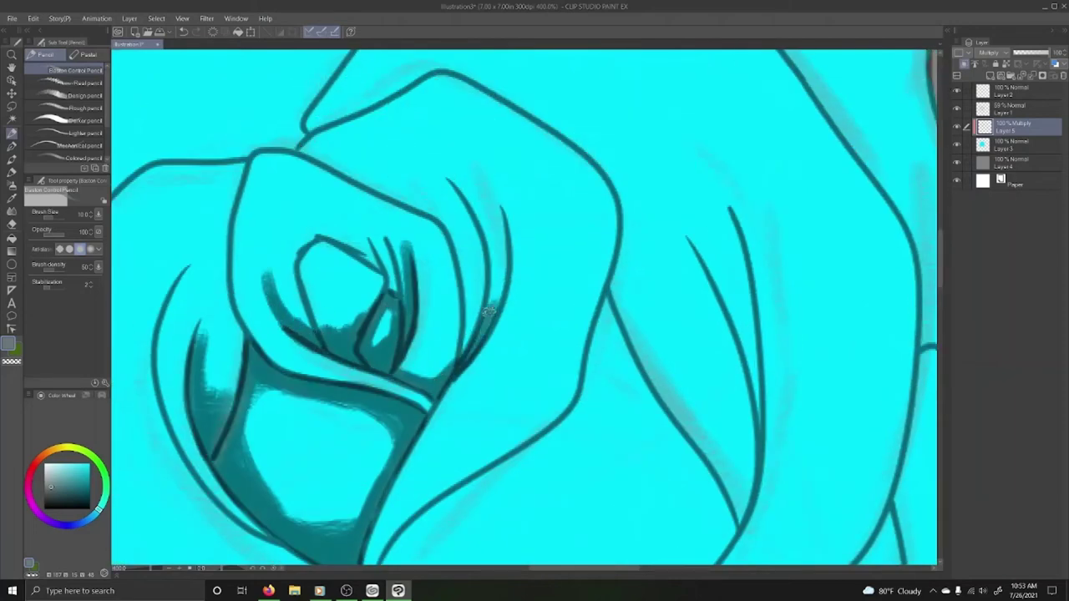
drag(505, 205, 468, 355)
mouse_move(472, 247)
mouse_down()
mouse_move(455, 351)
mouse_move(409, 376)
mouse_up()
Shade the rose's lower centre and the lower-left petal.
drag(309, 300, 300, 338)
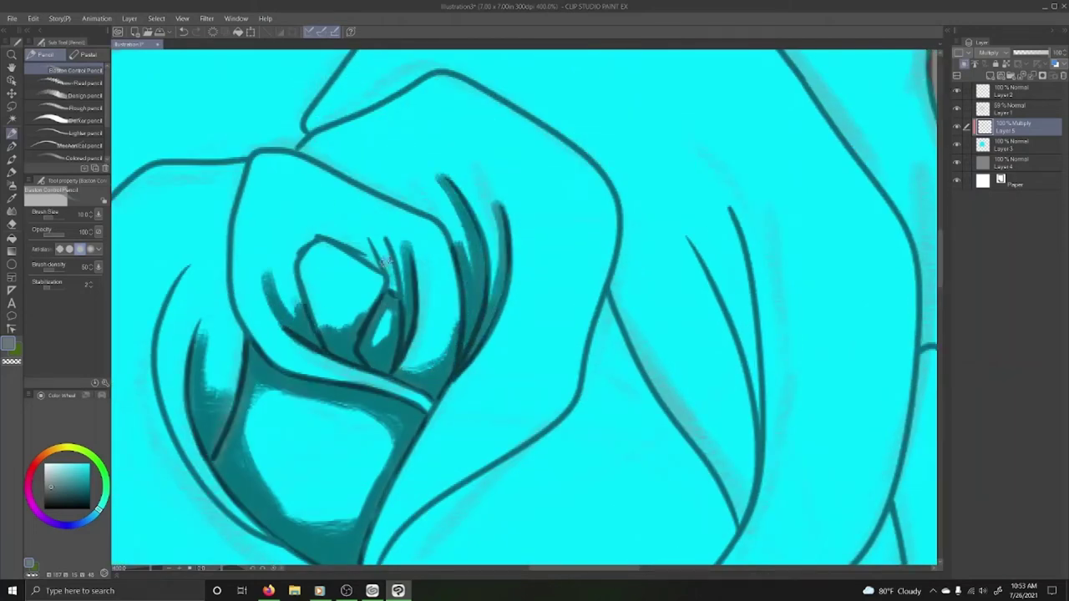
drag(397, 288, 351, 230)
drag(389, 272, 371, 246)
drag(401, 309, 359, 216)
mouse_move(305, 318)
mouse_down()
mouse_move(292, 272)
mouse_move(262, 262)
mouse_up()
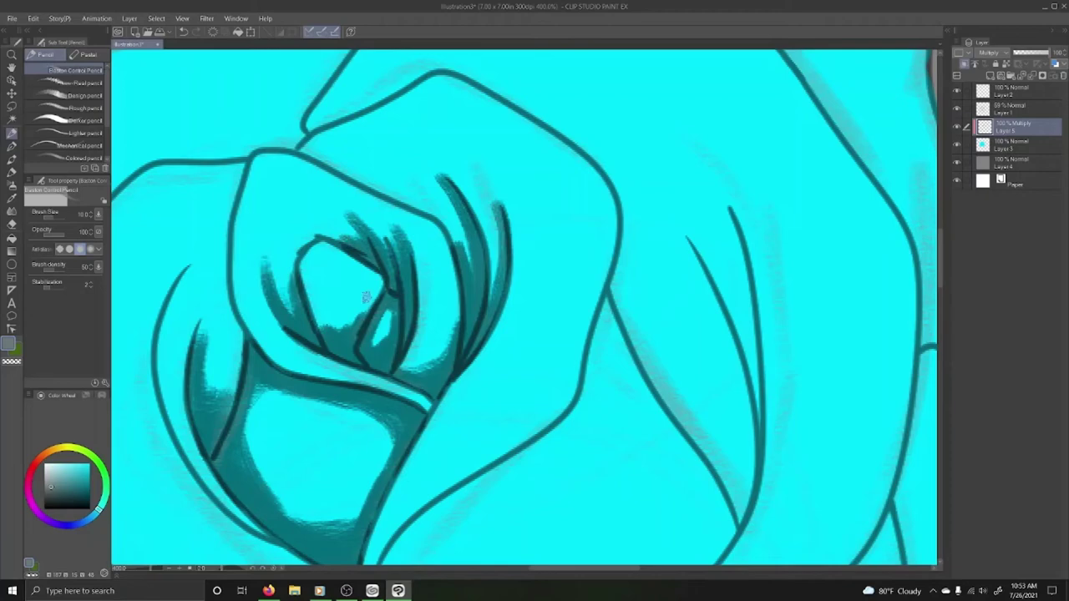
drag(190, 451, 232, 508)
drag(159, 335, 219, 501)
drag(188, 299, 209, 392)
drag(192, 438, 219, 483)
key(ctrl+0)
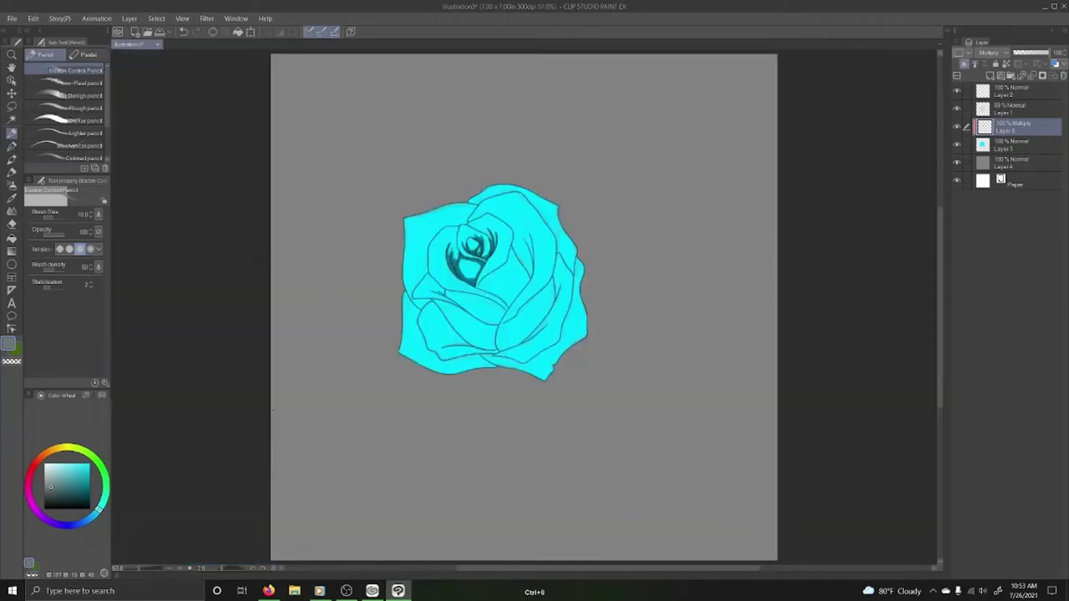
Paint dark teal shadows beside the inner petal and along the right petal edge and crease.
scroll(468, 288, up, 5)
drag(506, 296, 573, 251)
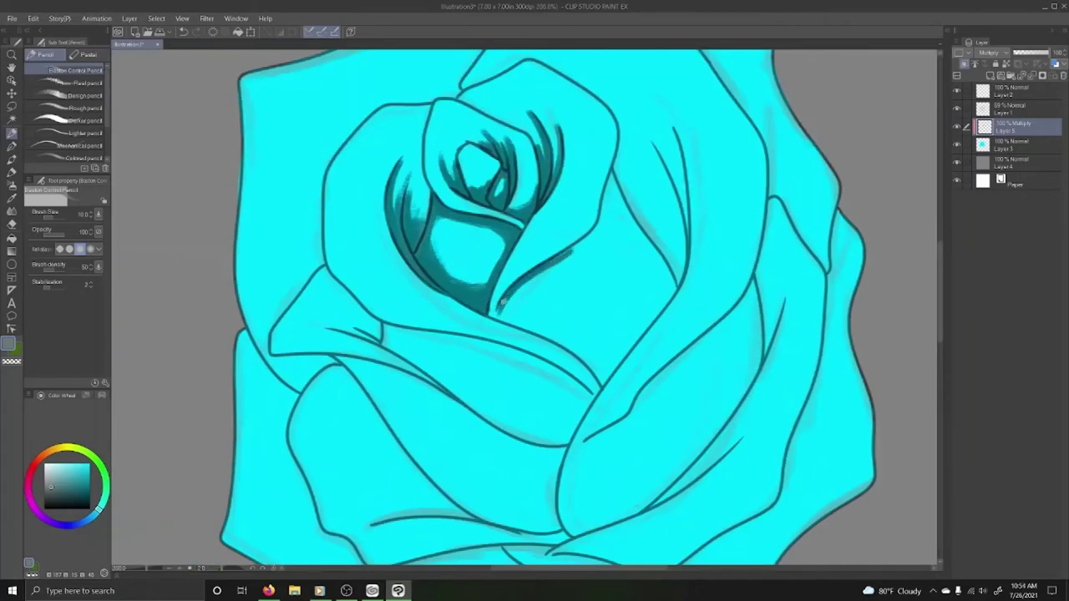
drag(501, 311, 582, 242)
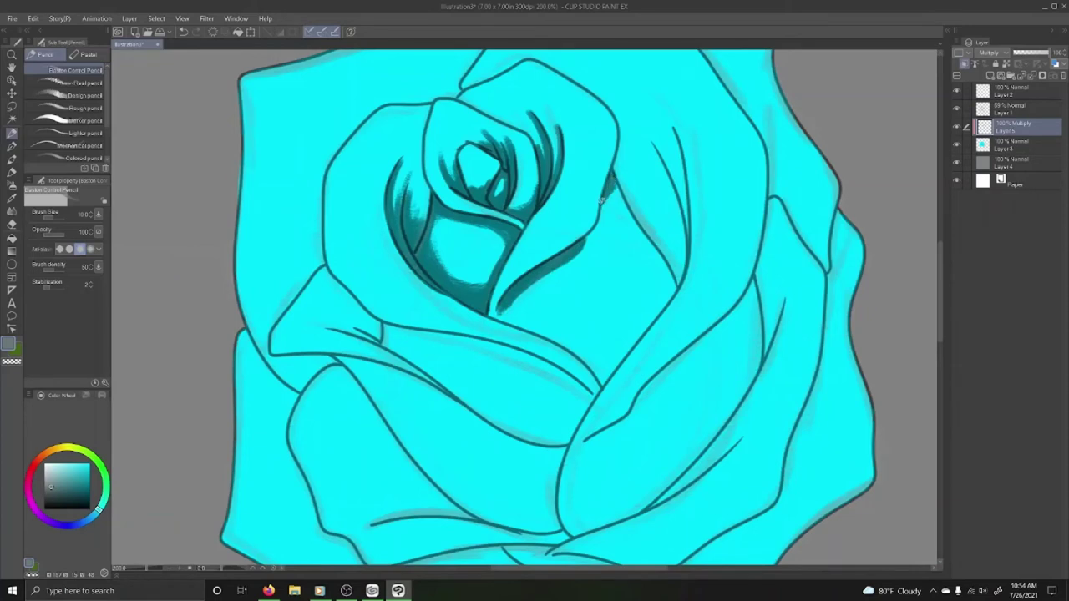
mouse_move(601, 363)
mouse_down()
mouse_move(681, 276)
mouse_move(687, 201)
mouse_move(647, 146)
mouse_move(664, 247)
mouse_move(634, 208)
mouse_move(664, 171)
mouse_move(684, 183)
mouse_move(648, 159)
mouse_move(665, 119)
mouse_up()
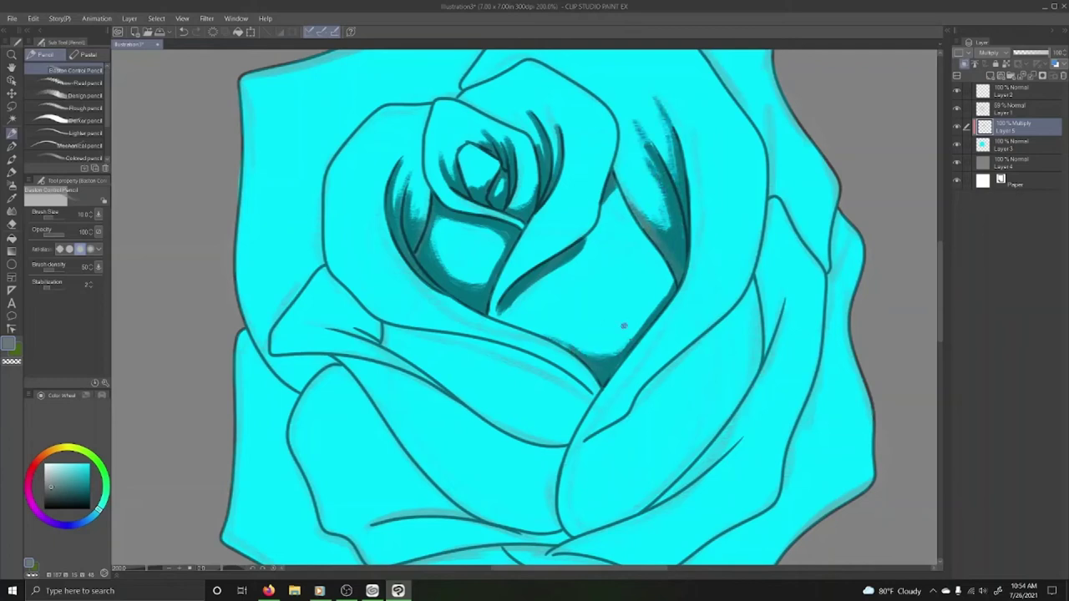
mouse_move(622, 347)
mouse_down()
mouse_move(673, 267)
mouse_move(660, 244)
mouse_up()
drag(506, 305, 580, 252)
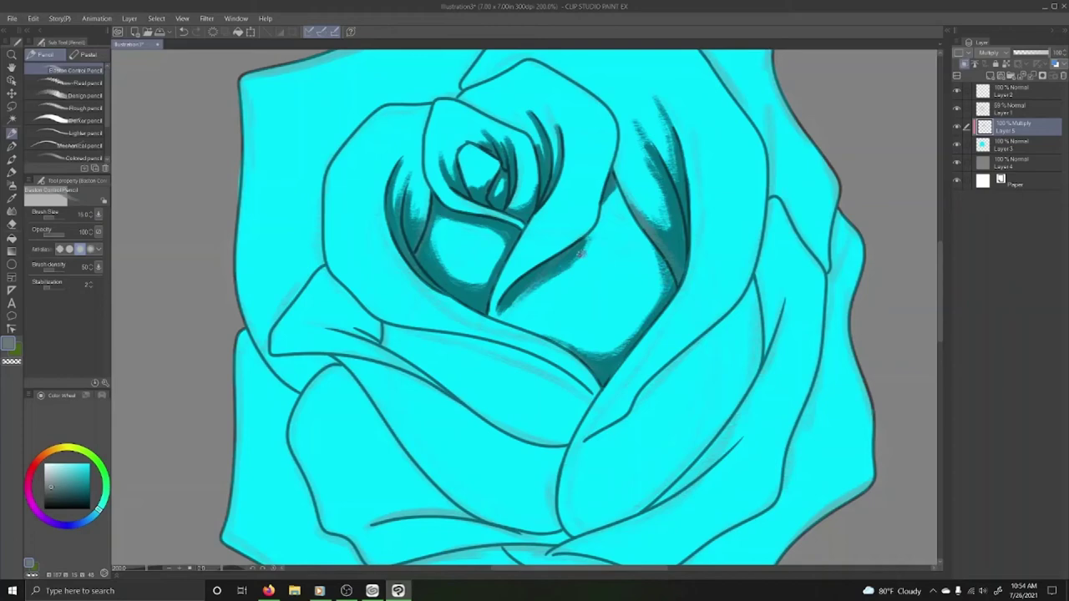
scroll(657, 151, down, 10)
scroll(359, 284, up, 10)
Extend dark teal shading under the left petal, along lower edges, the right crease and centre fold.
drag(343, 288, 368, 303)
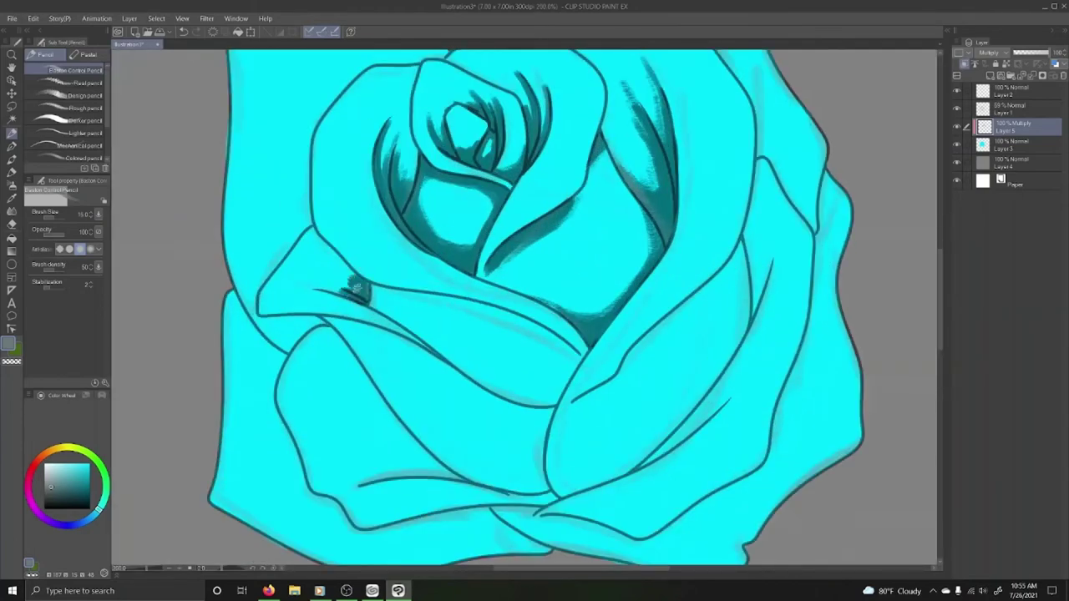
mouse_move(305, 284)
mouse_down()
mouse_move(355, 266)
mouse_move(581, 355)
mouse_up()
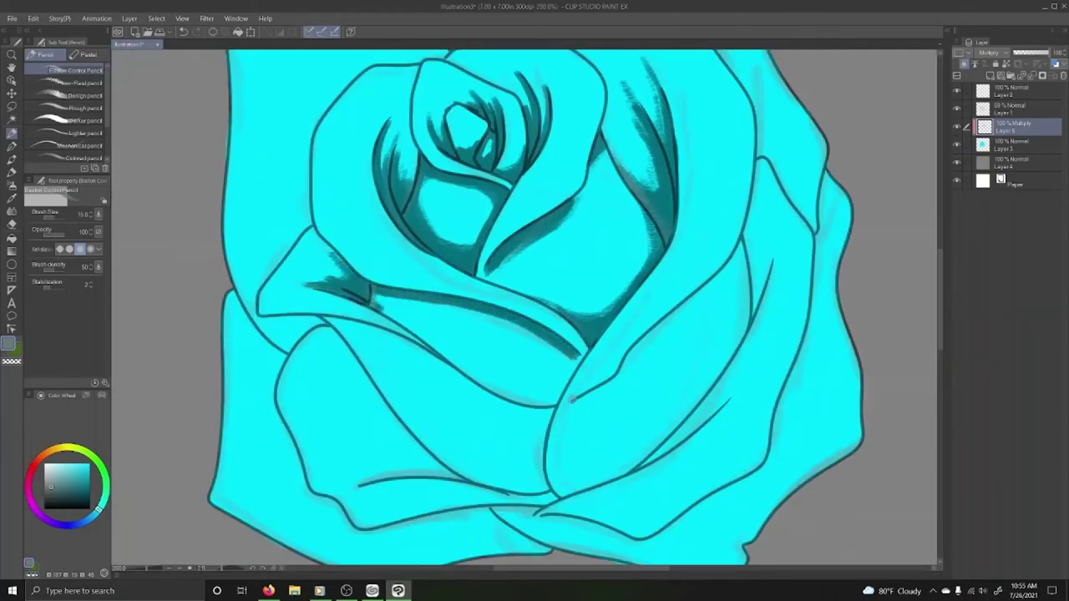
mouse_move(562, 409)
mouse_down()
mouse_move(740, 251)
mouse_move(756, 317)
mouse_up()
drag(760, 276, 756, 172)
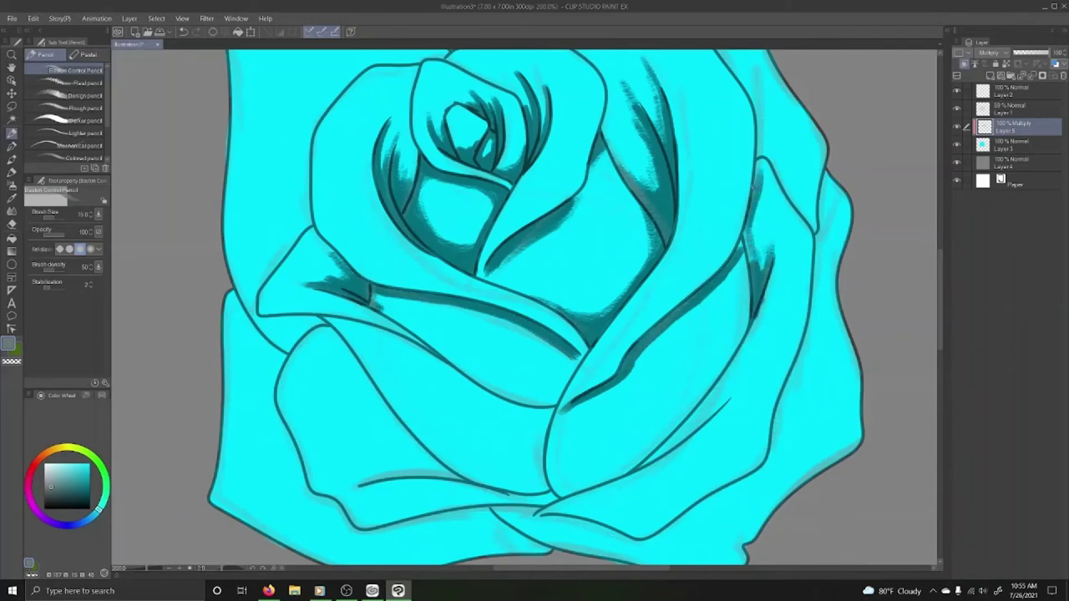
mouse_move(727, 399)
mouse_down()
mouse_move(648, 456)
mouse_move(760, 307)
mouse_up()
drag(778, 213, 746, 341)
drag(551, 501, 543, 409)
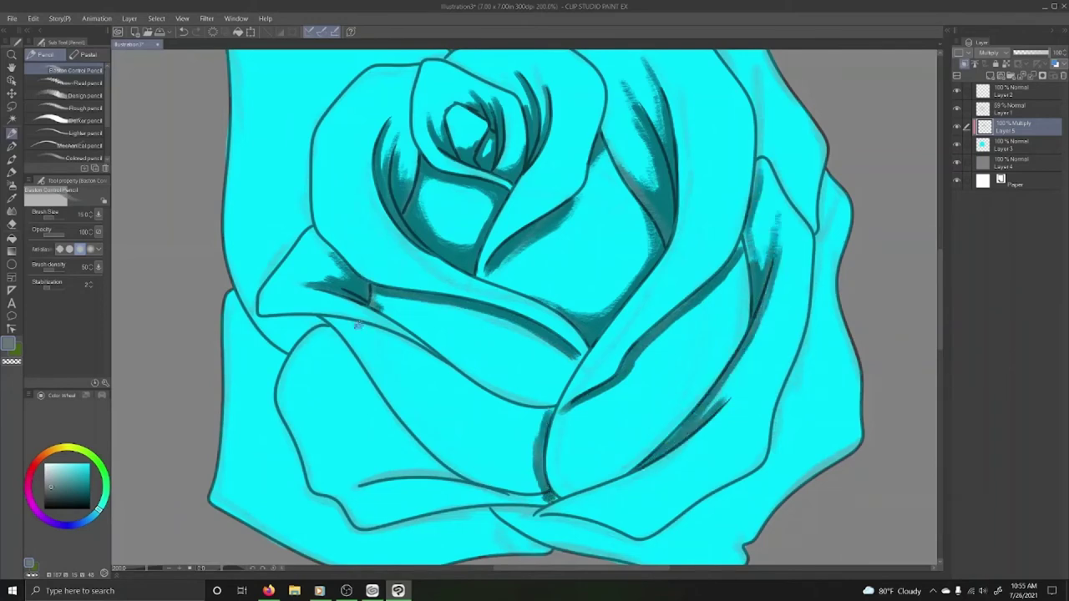
mouse_move(317, 316)
mouse_down()
mouse_move(556, 416)
mouse_move(539, 438)
mouse_up()
mouse_move(556, 502)
mouse_down()
mouse_move(479, 475)
mouse_move(531, 417)
mouse_move(527, 468)
mouse_up()
Darken the bottom crease, centre fold and lower-left petal edges with dark teal.
mouse_move(361, 483)
mouse_down()
mouse_move(460, 464)
mouse_move(466, 472)
mouse_move(338, 336)
mouse_up()
drag(324, 322, 363, 376)
mouse_move(394, 422)
mouse_down()
mouse_move(468, 469)
mouse_move(522, 478)
mouse_up()
drag(525, 416, 527, 468)
drag(359, 338, 514, 422)
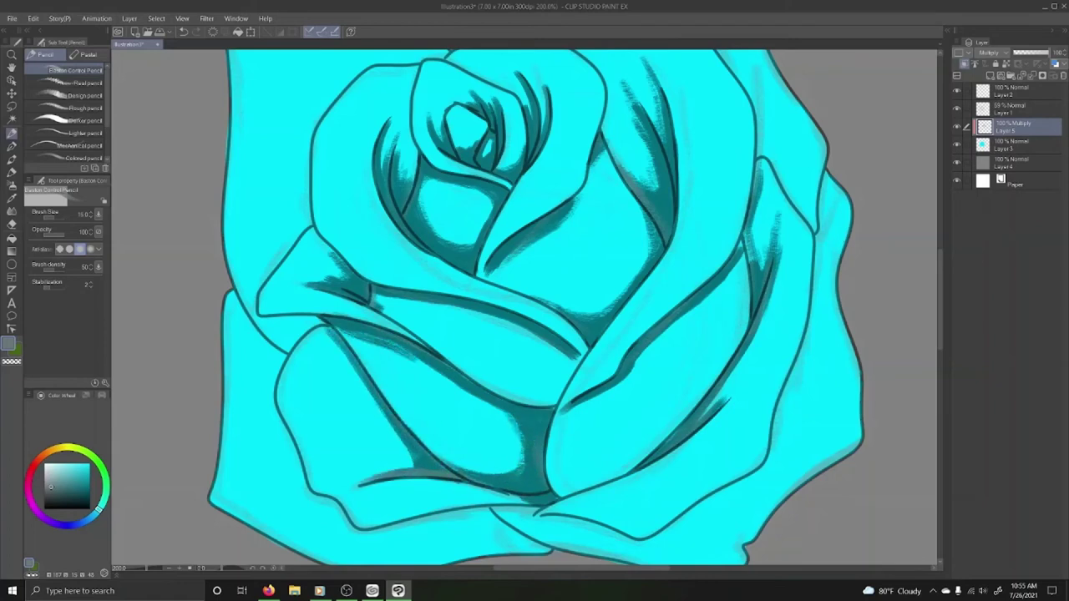
mouse_move(380, 309)
mouse_down()
mouse_move(430, 343)
mouse_move(417, 325)
mouse_up()
drag(555, 388, 492, 413)
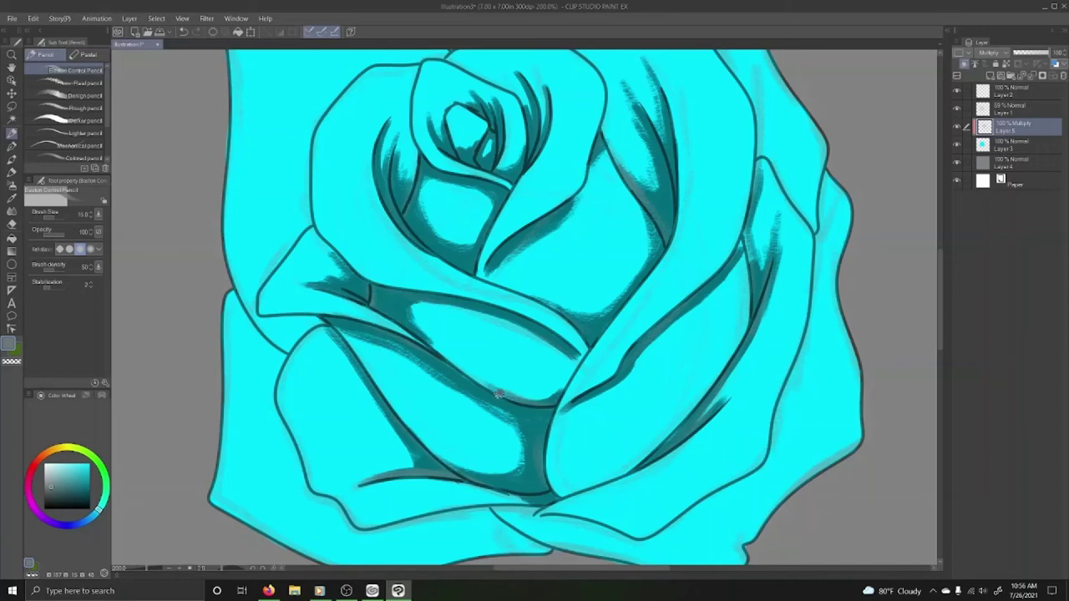
mouse_move(576, 359)
mouse_down()
mouse_move(447, 358)
mouse_move(543, 394)
mouse_up()
drag(410, 336, 326, 291)
drag(255, 331, 280, 376)
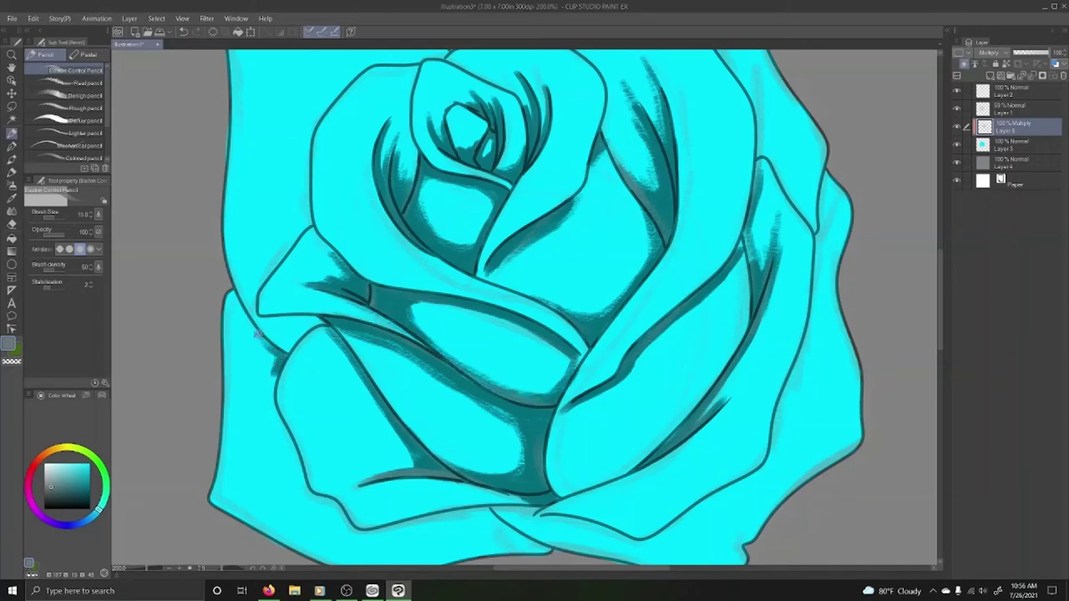
mouse_move(237, 301)
mouse_down()
mouse_move(288, 451)
mouse_move(347, 522)
mouse_move(405, 534)
mouse_move(542, 510)
mouse_move(556, 552)
mouse_up()
Shade the bottom and right outer petal edges and finish the rose's bottom fold.
mouse_move(435, 511)
mouse_down()
mouse_move(513, 506)
mouse_move(578, 518)
mouse_move(550, 439)
mouse_move(553, 482)
mouse_move(660, 443)
mouse_move(685, 418)
mouse_up()
drag(523, 443, 505, 473)
drag(518, 424, 492, 473)
drag(628, 476, 741, 381)
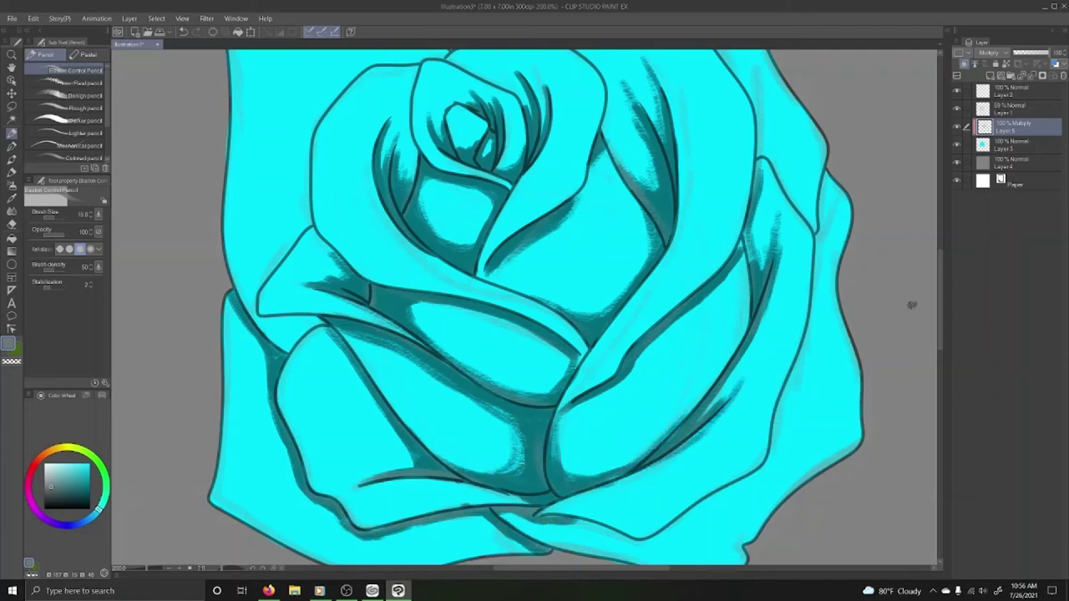
drag(827, 175, 818, 244)
scroll(758, 149, down, 5)
scroll(777, 338, up, 5)
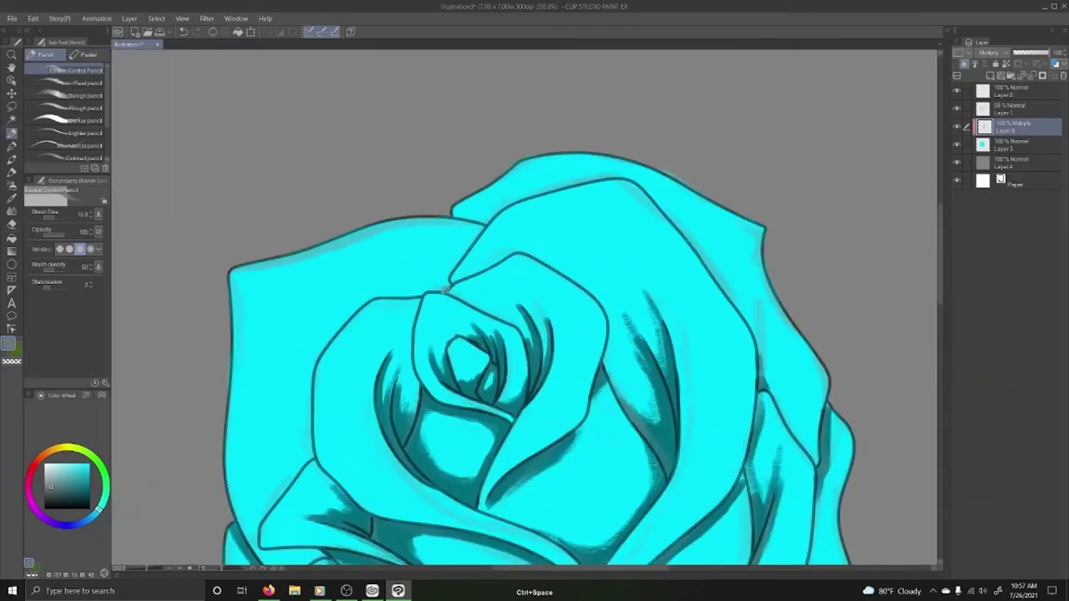
scroll(777, 337, down, 5)
scroll(454, 357, up, 5)
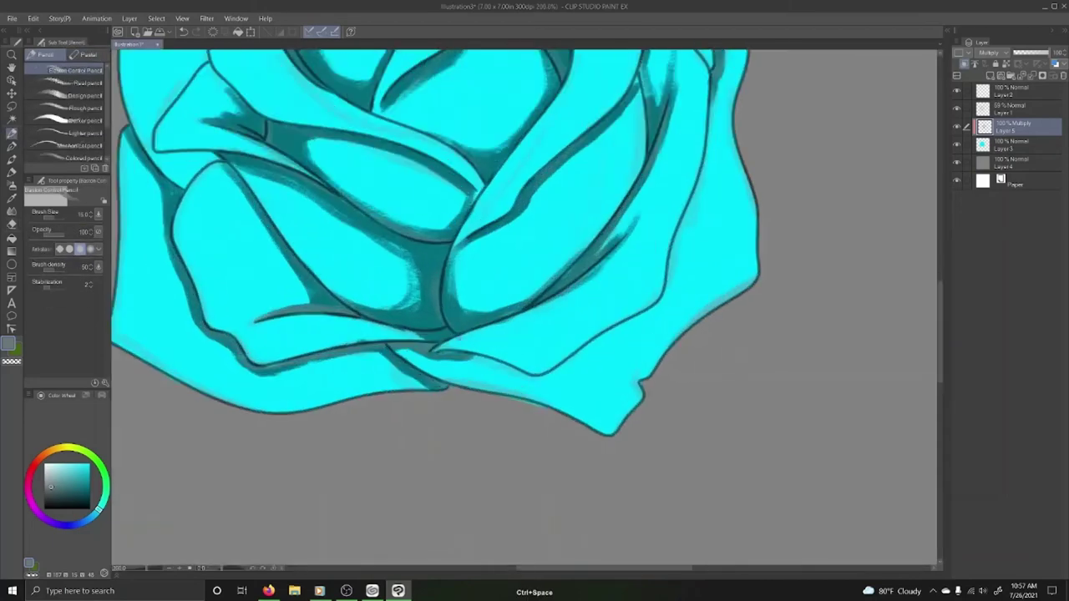
drag(486, 364, 466, 353)
drag(526, 383, 453, 357)
scroll(455, 390, down, 5)
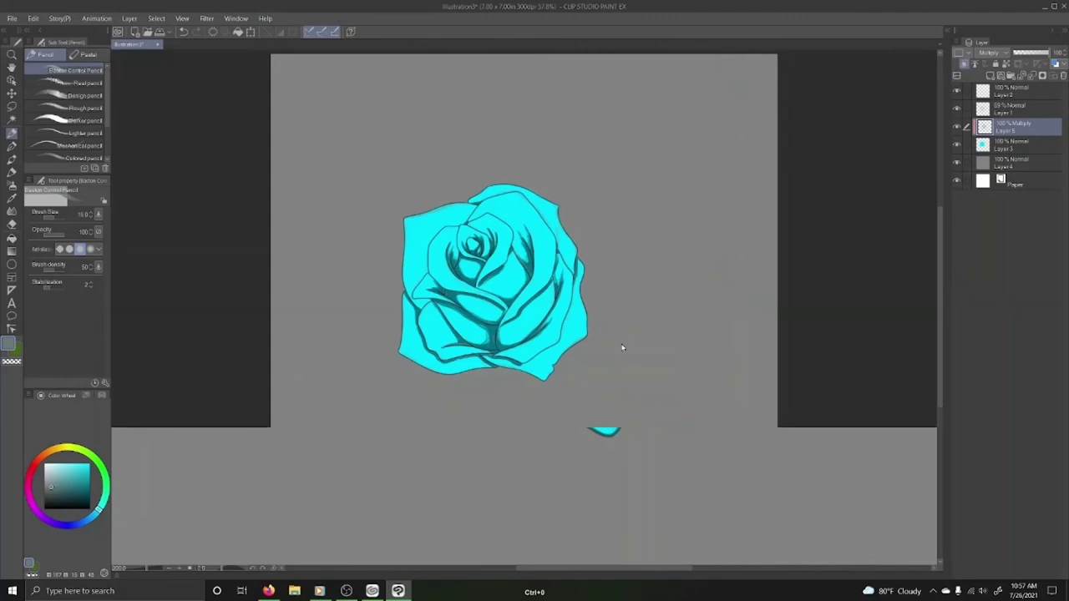
Add a new highlight layer set to Lighten blending, then return to the Pencil.
click(990, 75)
key(i)
click(990, 53)
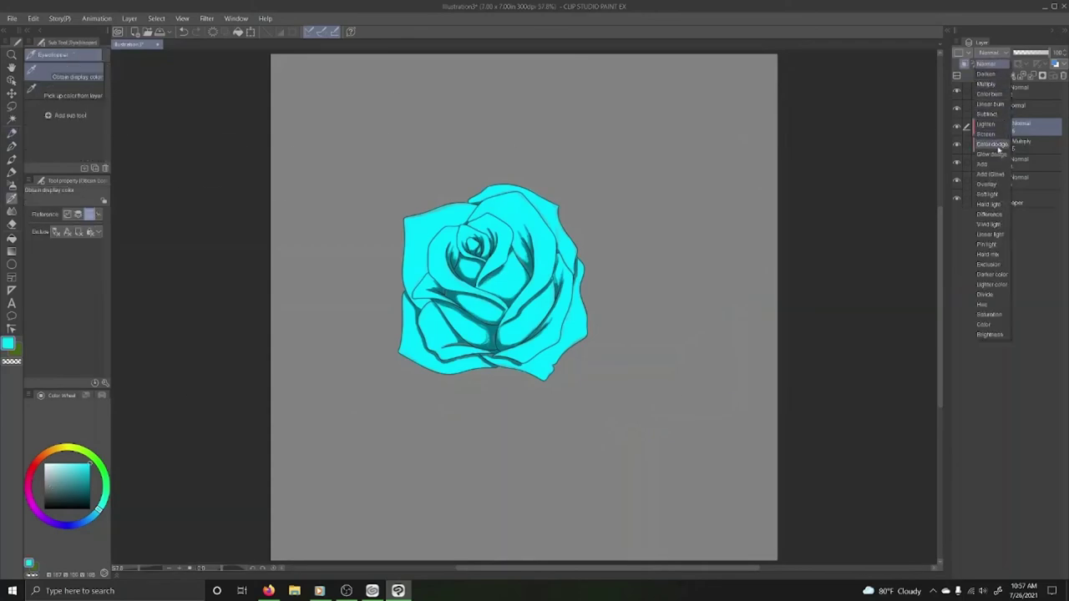
click(987, 123)
click(12, 160)
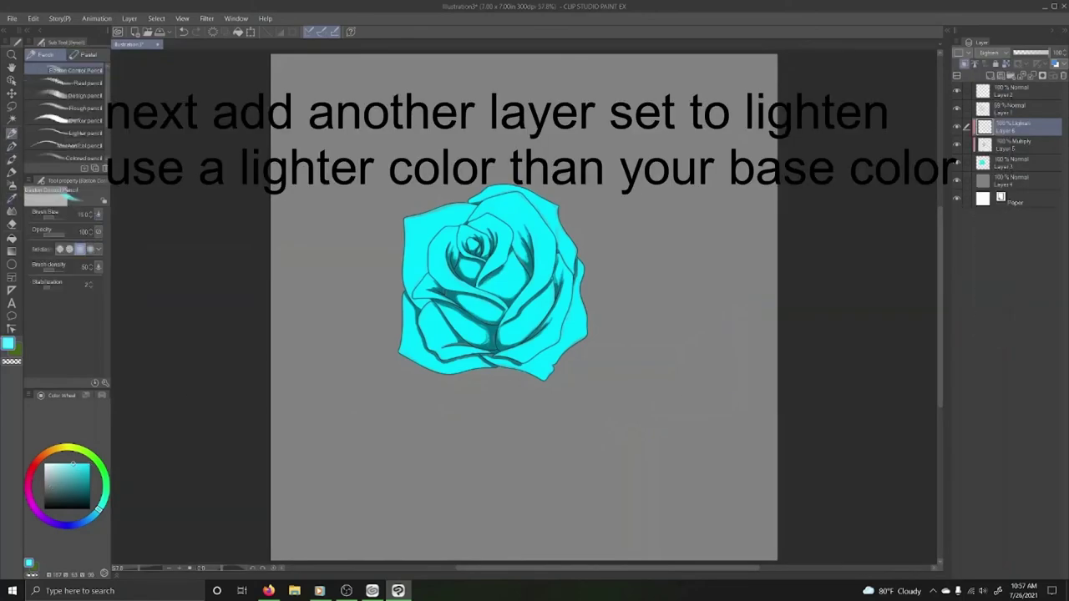
Paint pale cyan highlights along the left, right and upper-right petal edges.
scroll(468, 258, up, 3)
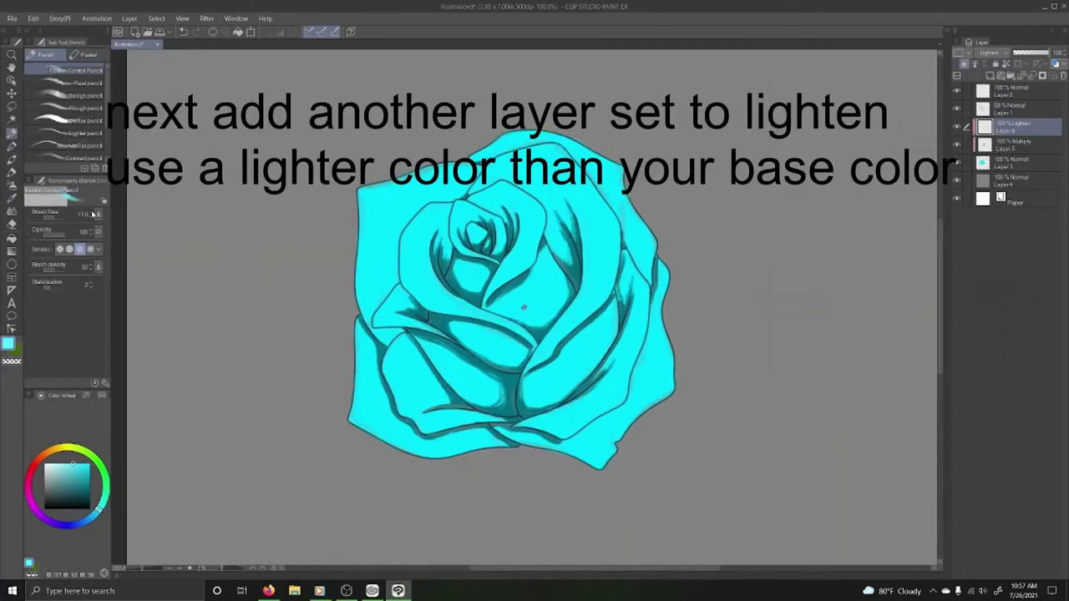
mouse_move(424, 279)
mouse_down()
mouse_move(418, 223)
mouse_move(494, 319)
mouse_up()
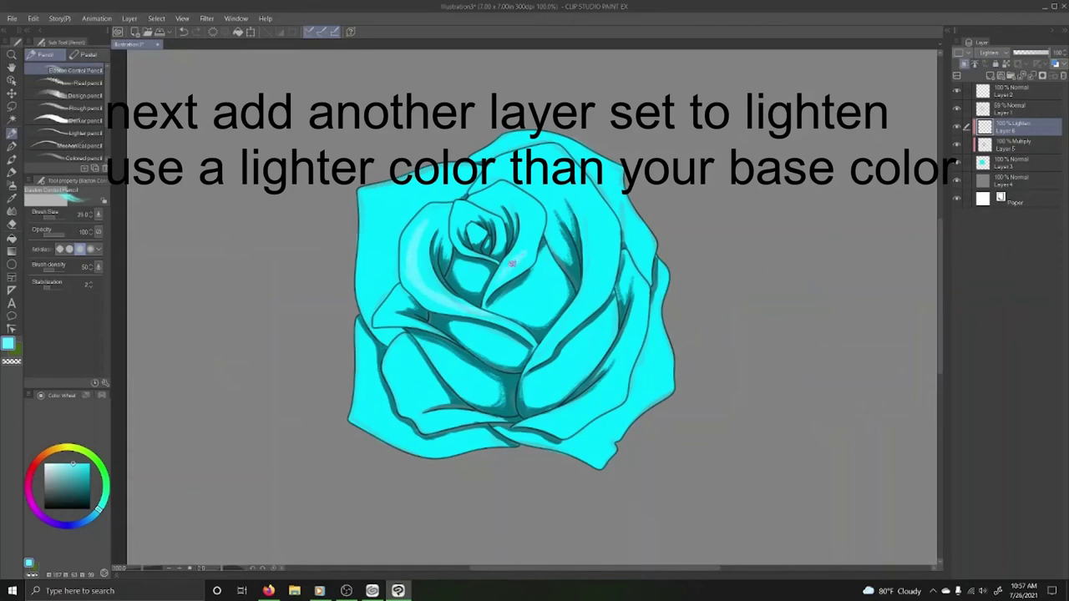
drag(518, 254, 525, 201)
drag(543, 357, 602, 259)
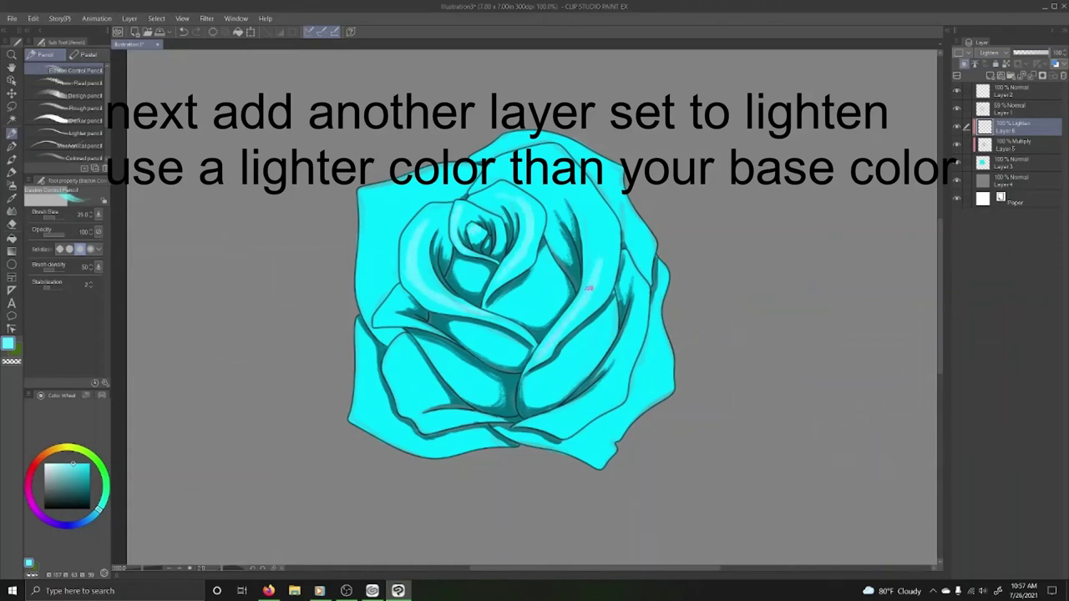
drag(578, 190, 599, 278)
drag(386, 315, 404, 294)
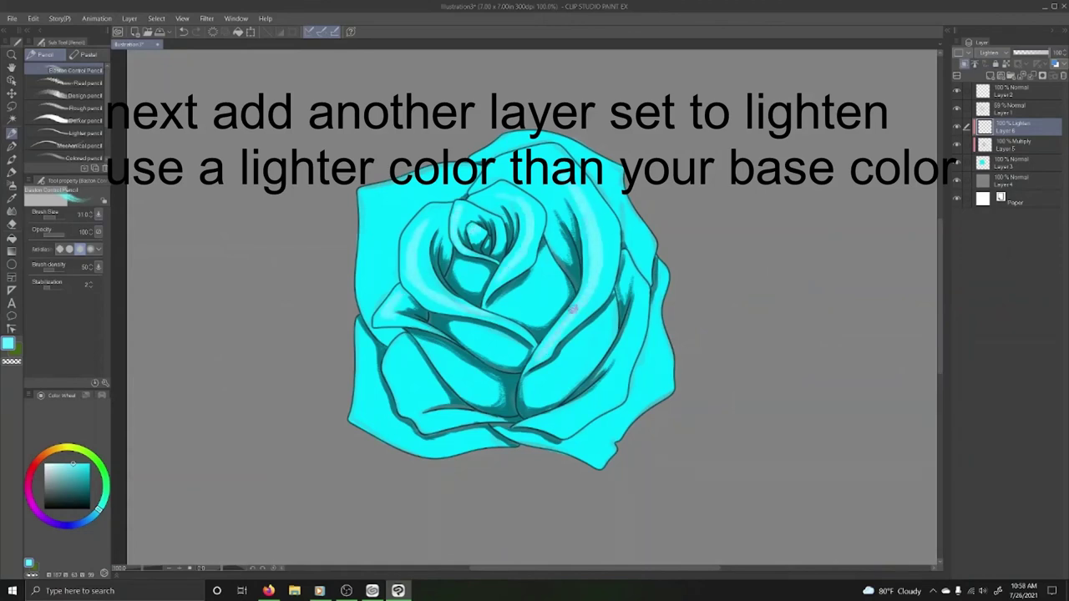
drag(493, 332, 520, 317)
drag(645, 310, 585, 403)
mouse_move(391, 346)
mouse_down()
mouse_move(398, 367)
mouse_move(361, 416)
mouse_up()
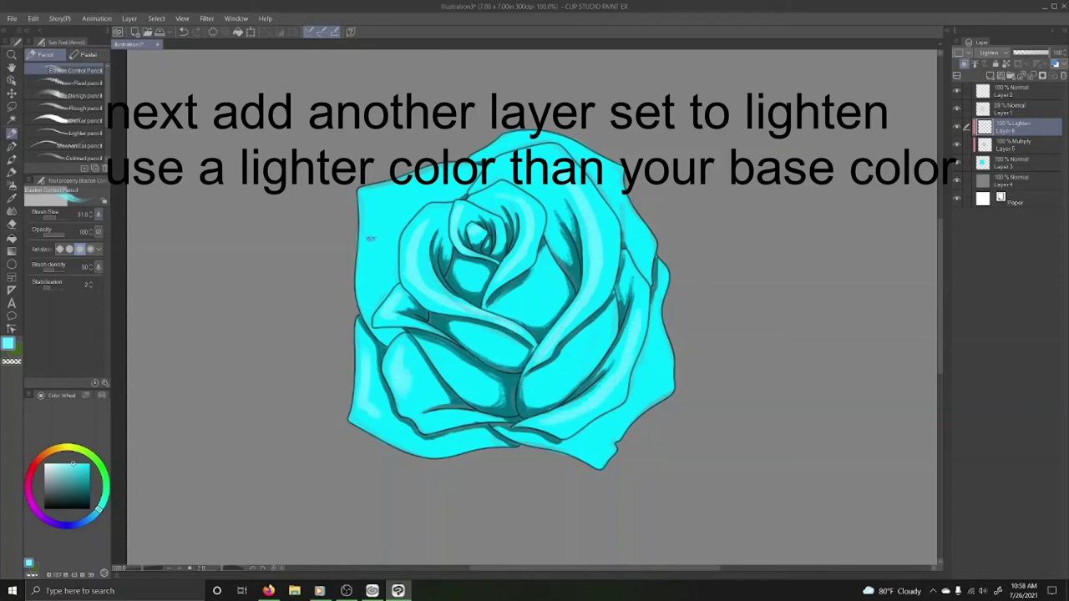
Highlight the top, lower-right and centre petals, then add thin lighter-cyan inner highlights.
drag(367, 276, 422, 180)
mouse_move(499, 165)
mouse_down()
mouse_move(555, 157)
mouse_move(620, 192)
mouse_up()
drag(664, 355, 599, 444)
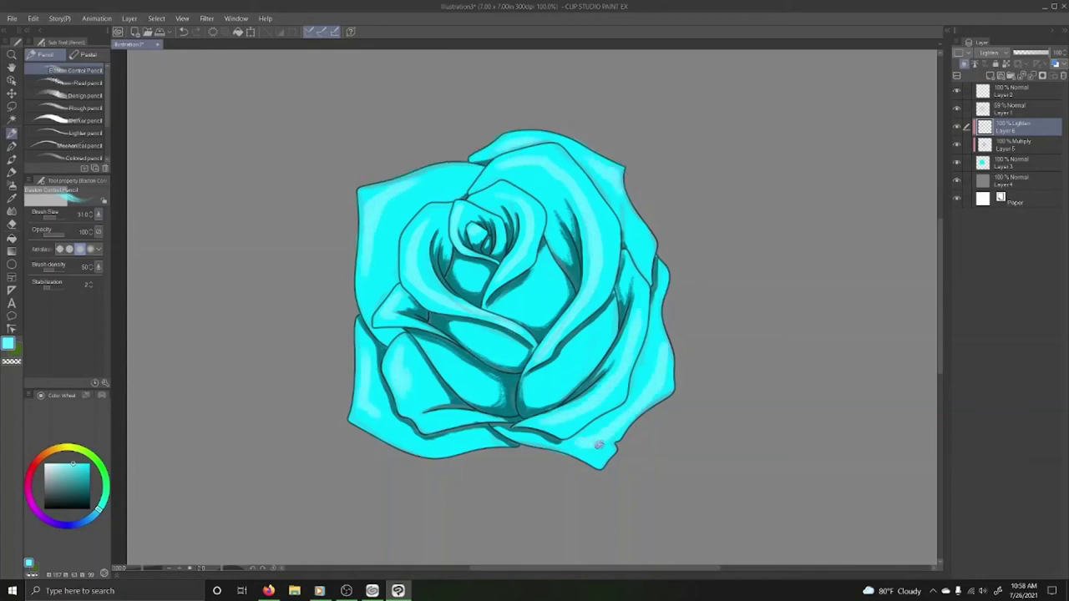
drag(610, 320, 567, 376)
drag(503, 338, 441, 384)
drag(530, 309, 551, 264)
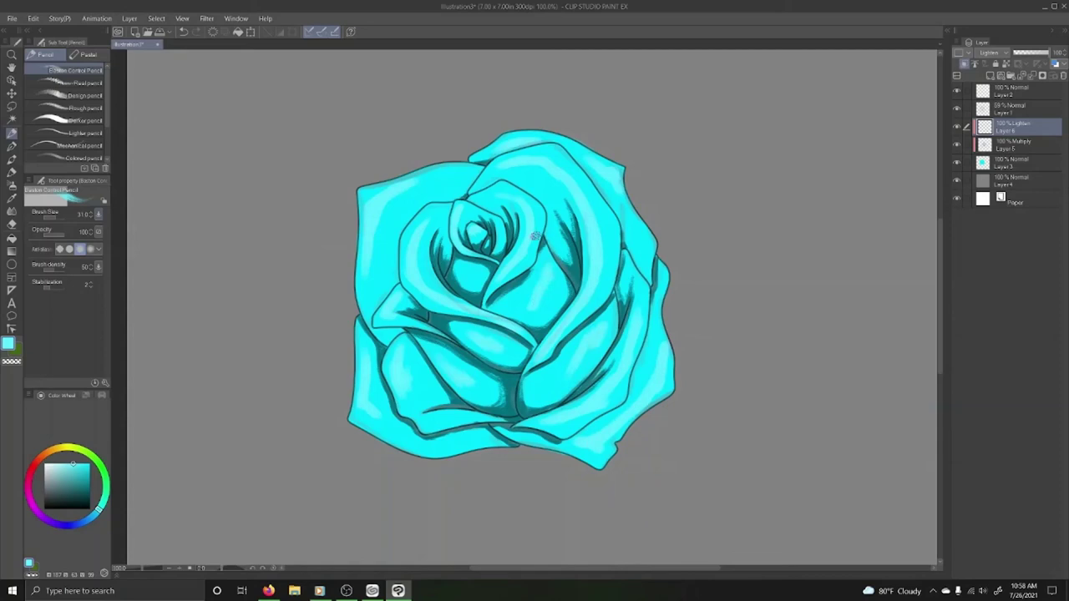
alt+click(496, 230)
drag(421, 228, 437, 296)
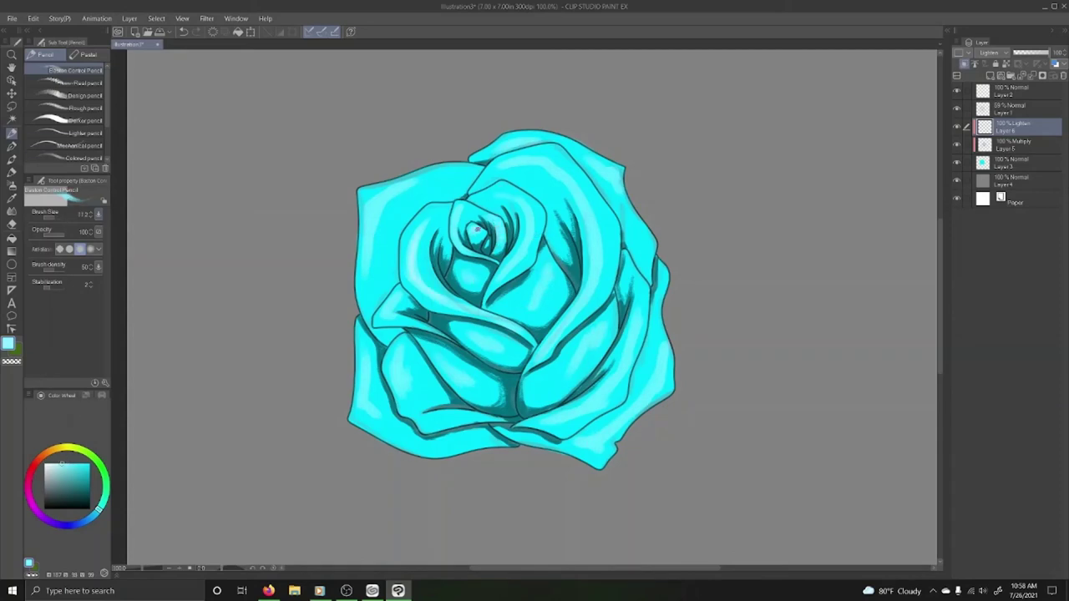
drag(568, 321, 594, 202)
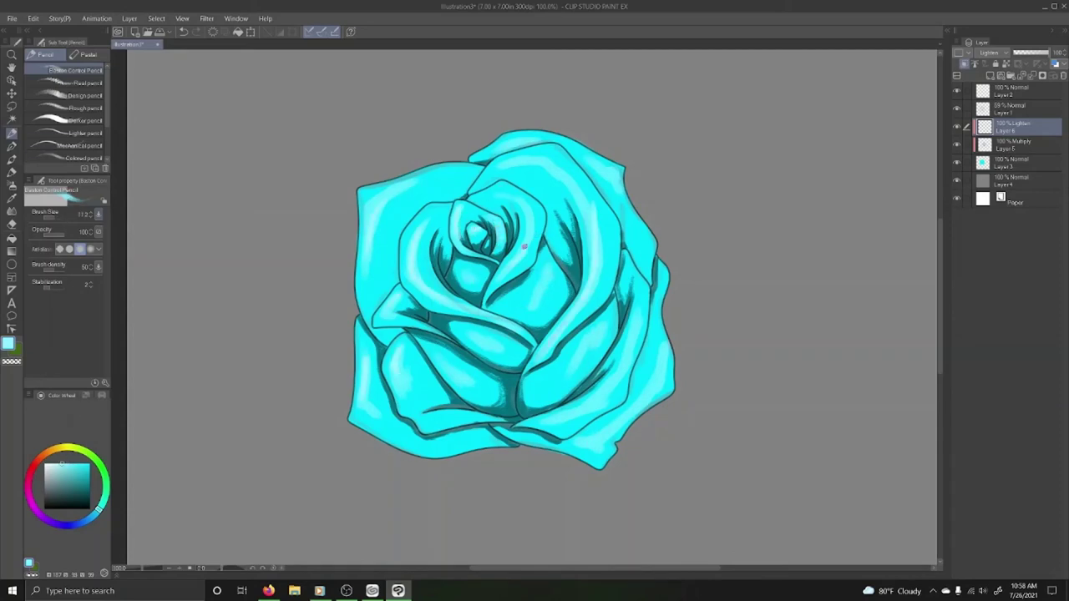
drag(627, 350, 639, 422)
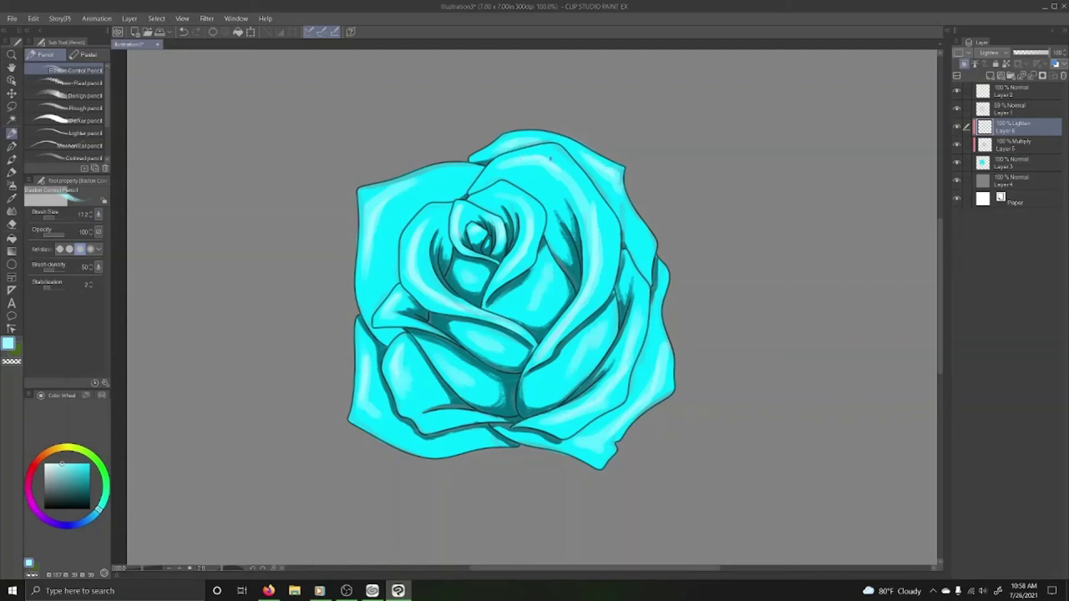
Fit the canvas to the view (Ctrl+0), switch to the Pen for black inking, and zoom in.
key(ctrl+0)
key(p)
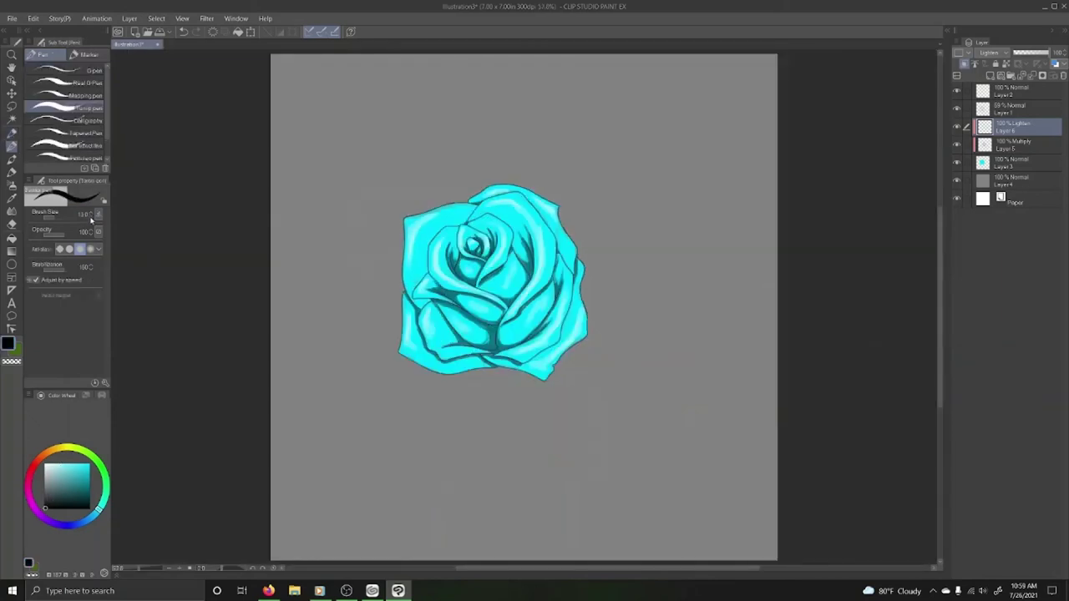
scroll(568, 360, up, 4)
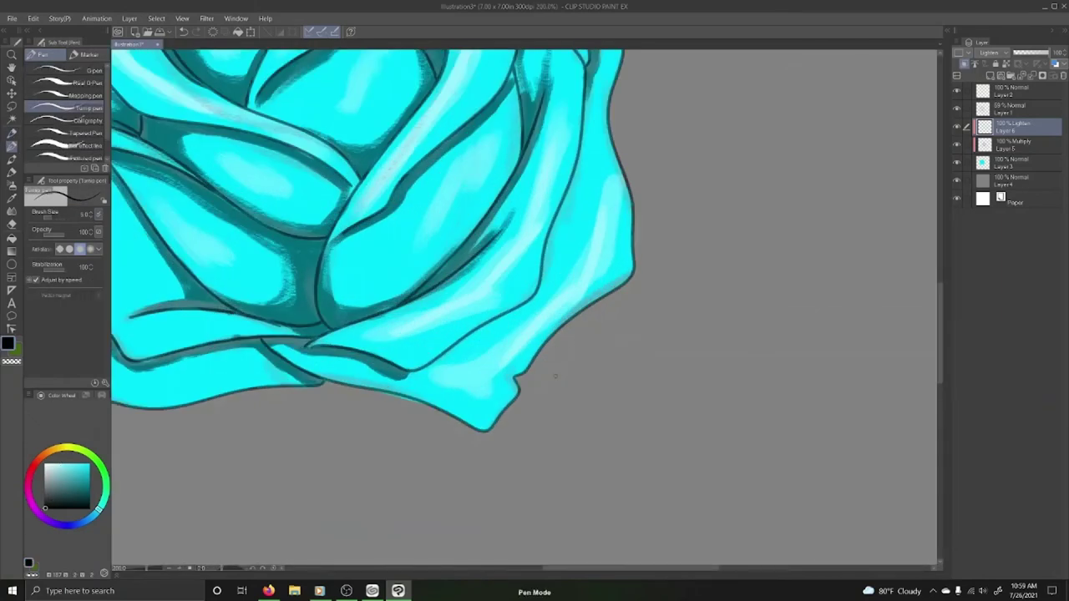